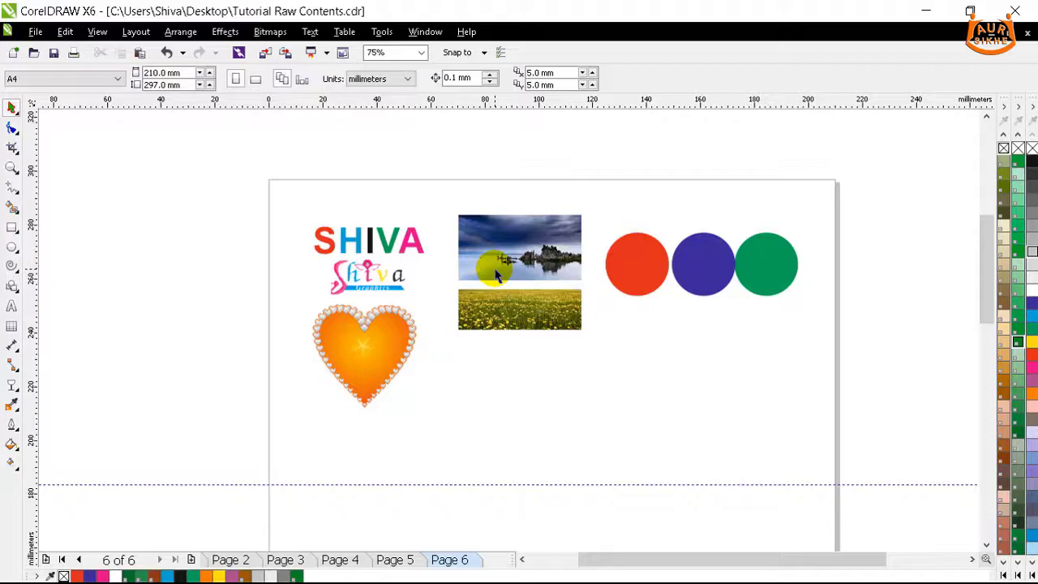
Examine the artwork on Page 6, selecting the multicoloured text, the logo bitmap and the orange heart in turn
scroll(509, 274, up, 2)
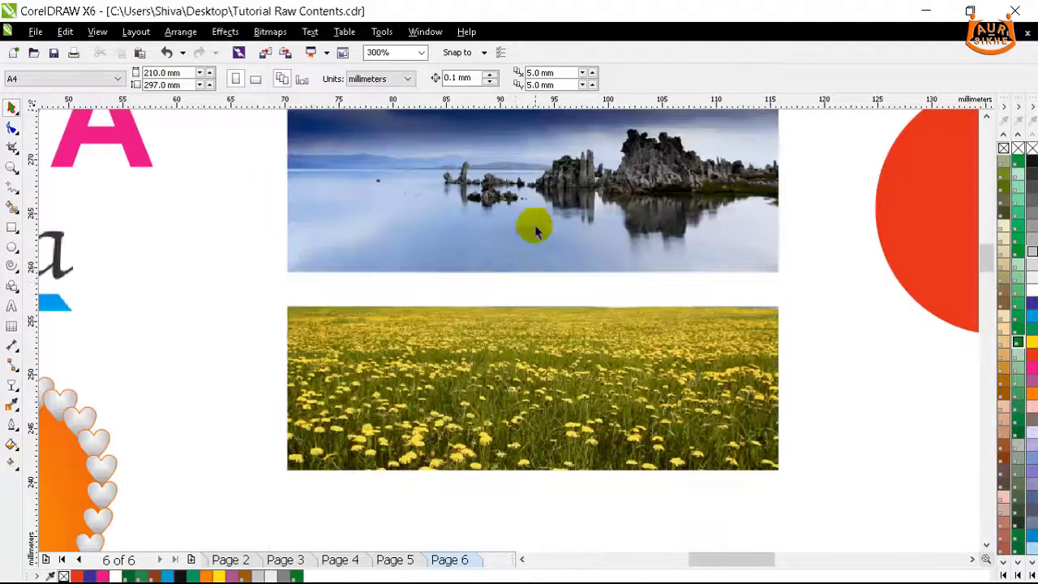
scroll(533, 225, down, 2)
drag(295, 158, 450, 396)
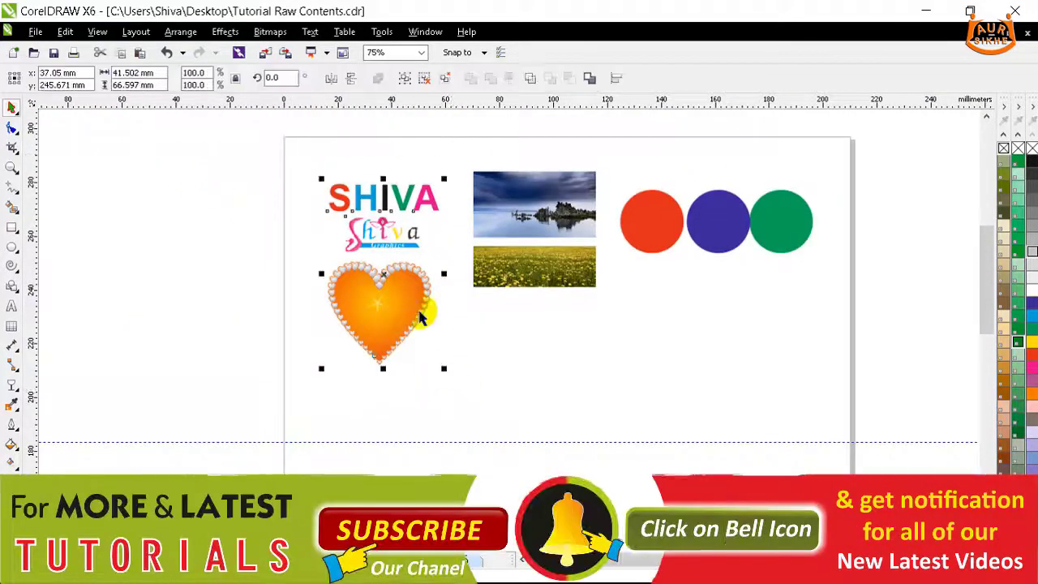
click(236, 230)
scroll(318, 250, up, 2)
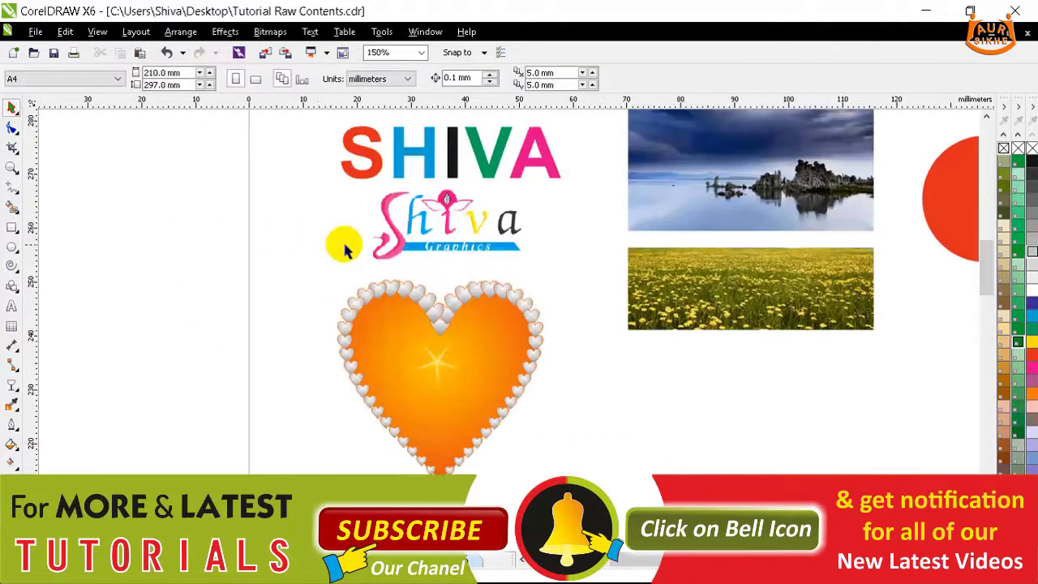
click(437, 351)
click(446, 198)
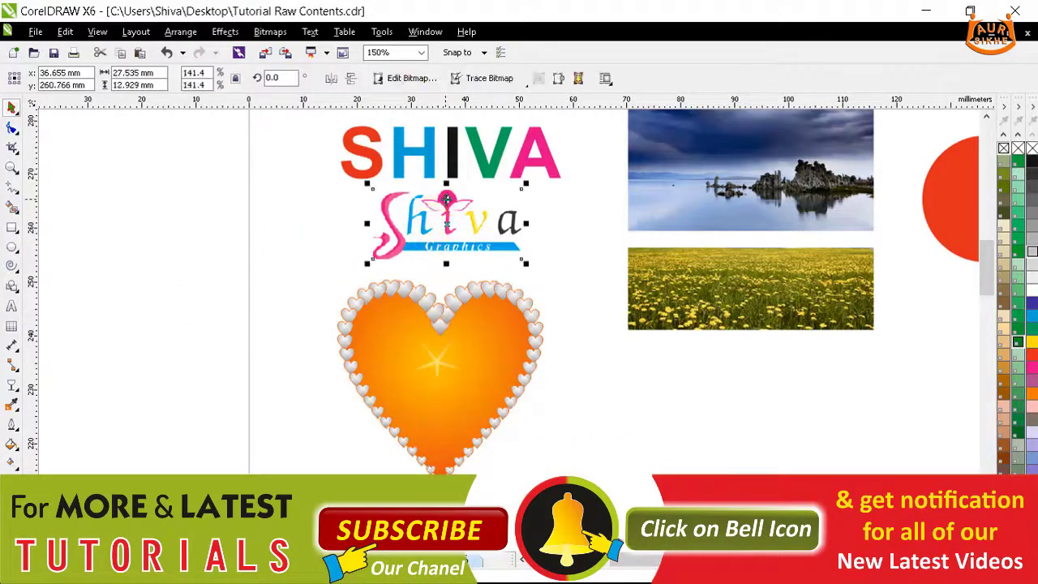
click(430, 142)
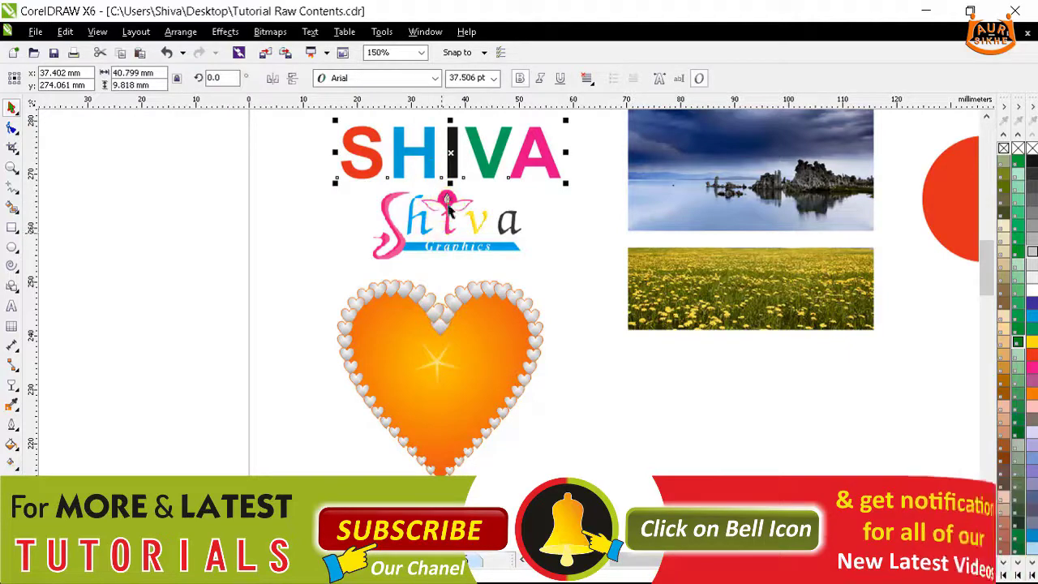
click(445, 211)
click(428, 143)
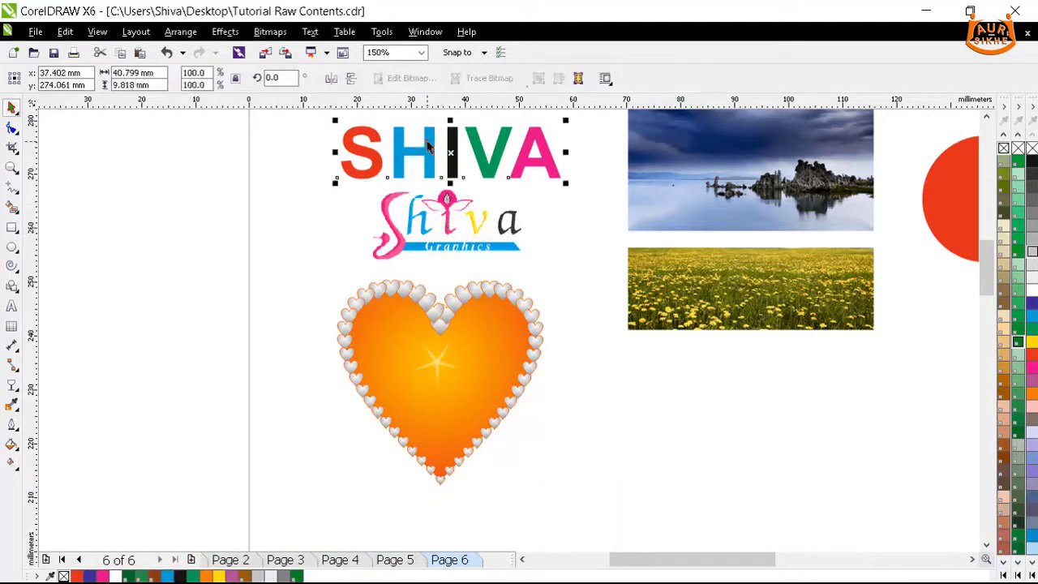
click(445, 217)
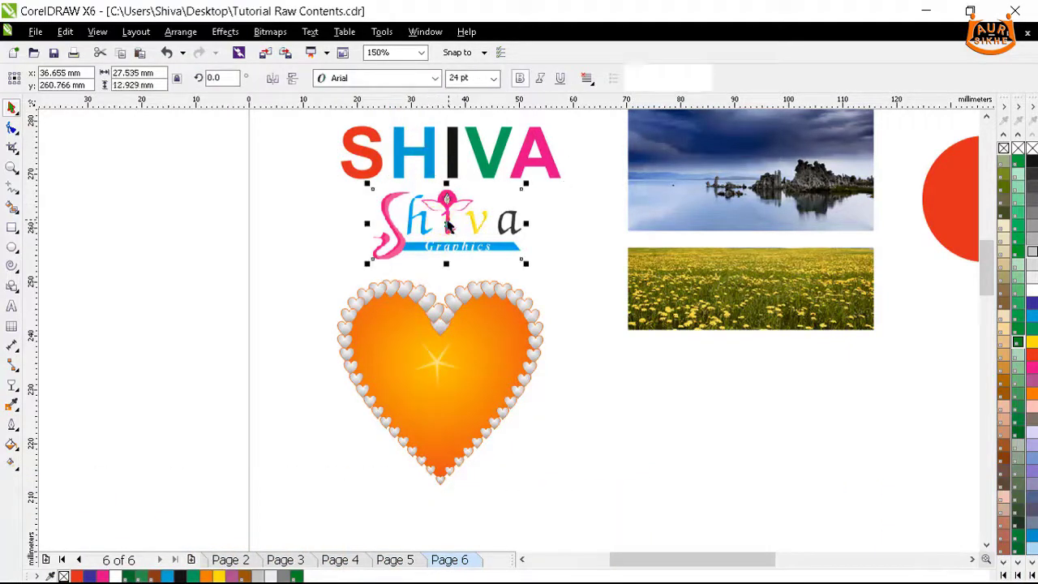
click(428, 145)
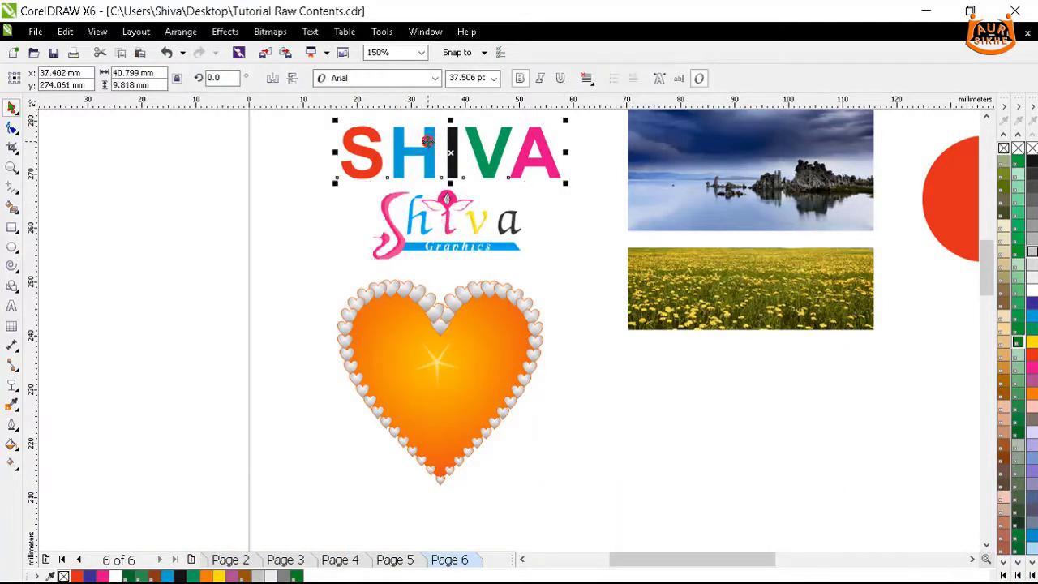
click(154, 309)
Place the multicoloured text in front of the orange heart and shrink it to about 23.7 mm wide
click(422, 151)
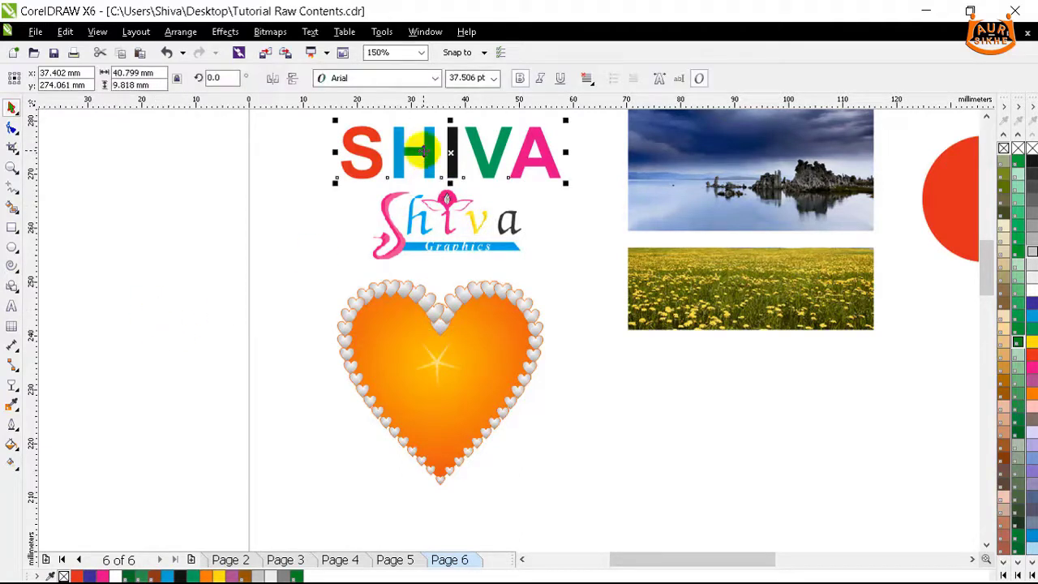
drag(422, 150, 418, 363)
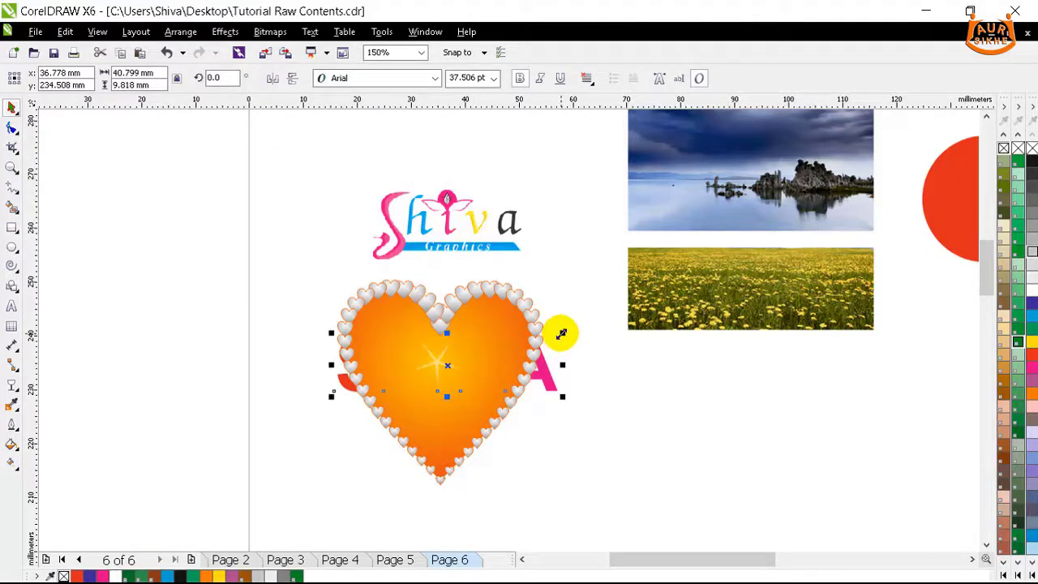
key(shift+Page_Up)
drag(561, 333, 499, 331)
scroll(439, 383, up, 1)
click(683, 355)
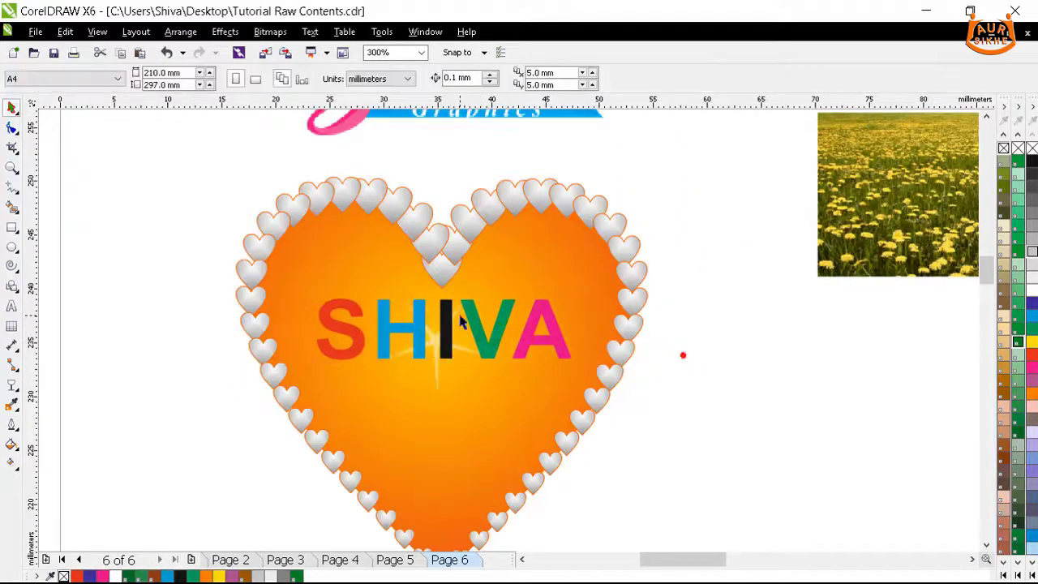
Select the multicoloured text on the heart and activate the Transparency tool for it
click(476, 319)
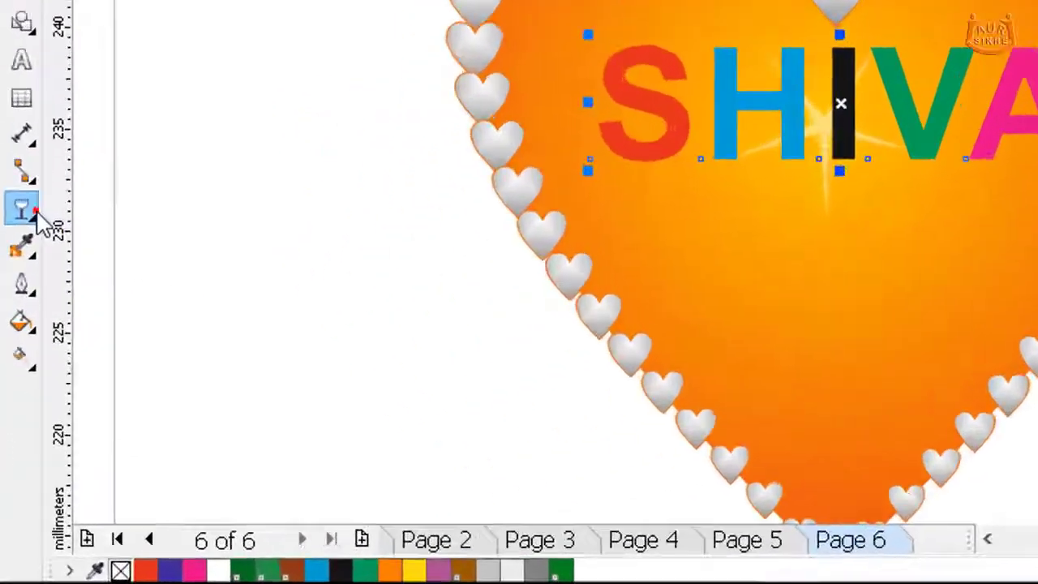
click(18, 389)
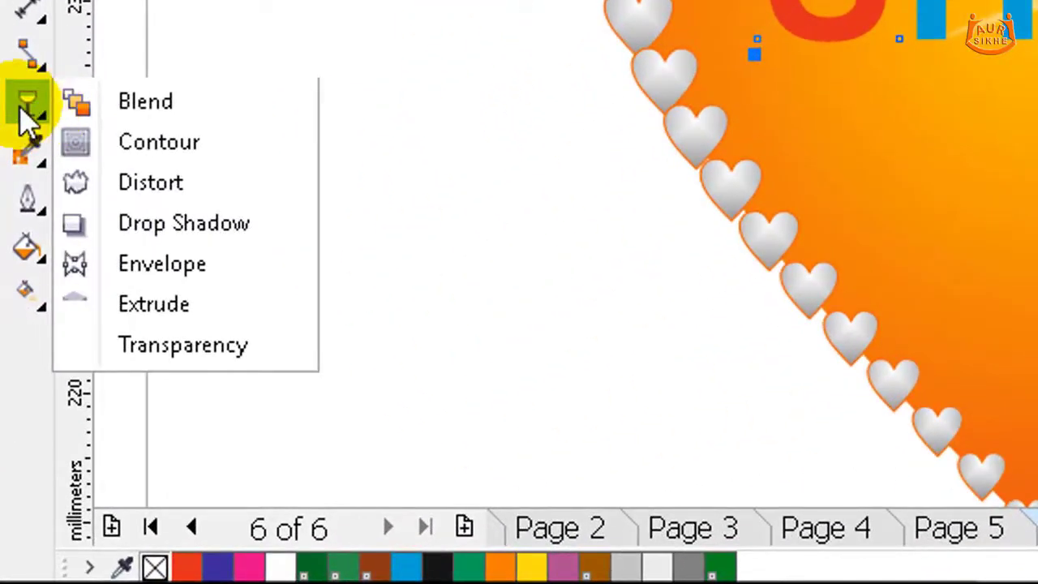
click(28, 109)
click(24, 114)
click(162, 344)
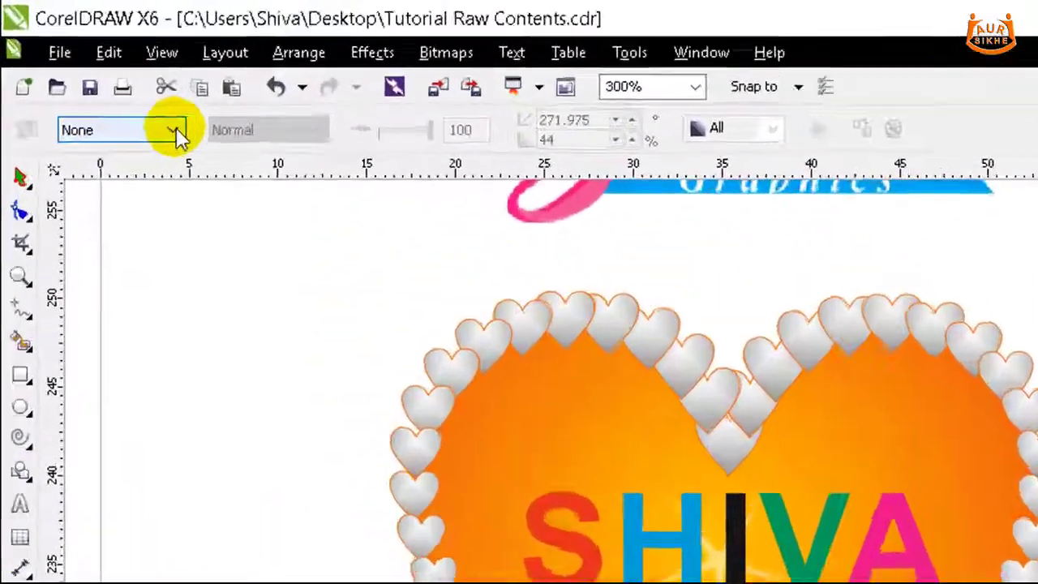
Try a Radial transparency on the text, reducing its radius around the middle letter, and clear the transparency
click(104, 78)
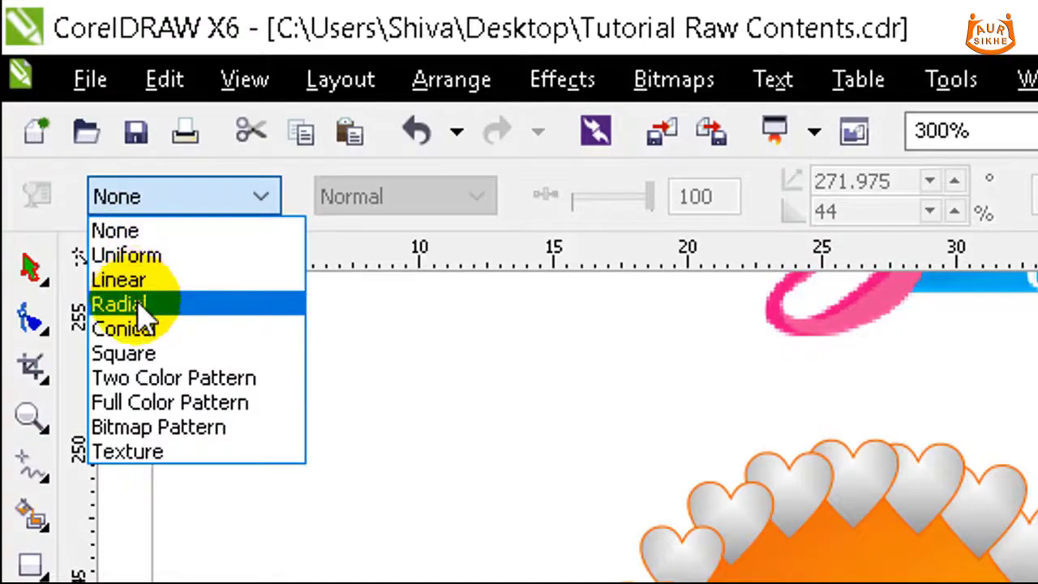
click(146, 305)
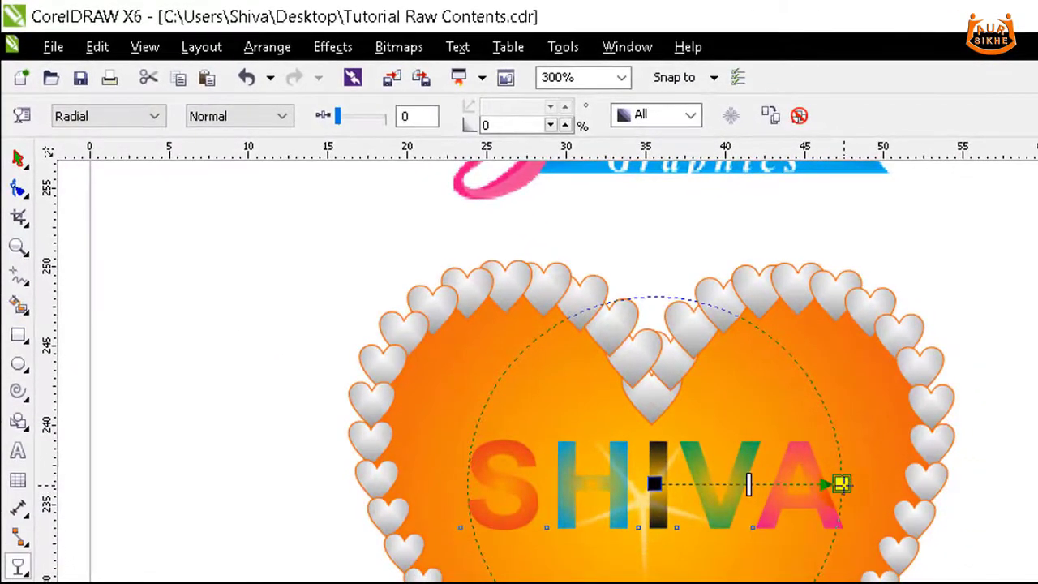
drag(842, 484, 673, 397)
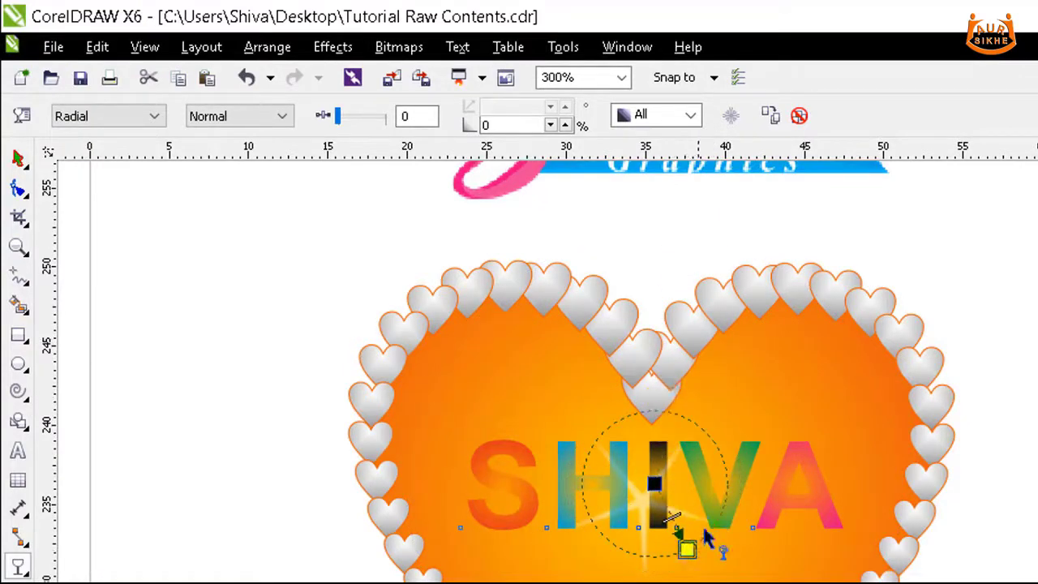
click(799, 115)
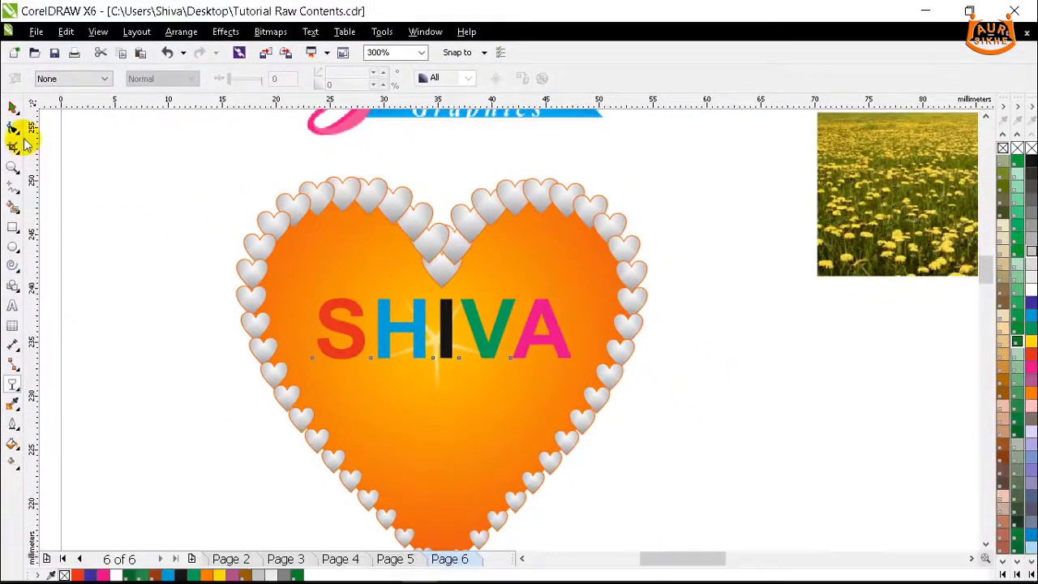
Apply a linear transparency running straight down through the middle of the text so its lower part fades into the heart
click(65, 77)
click(63, 76)
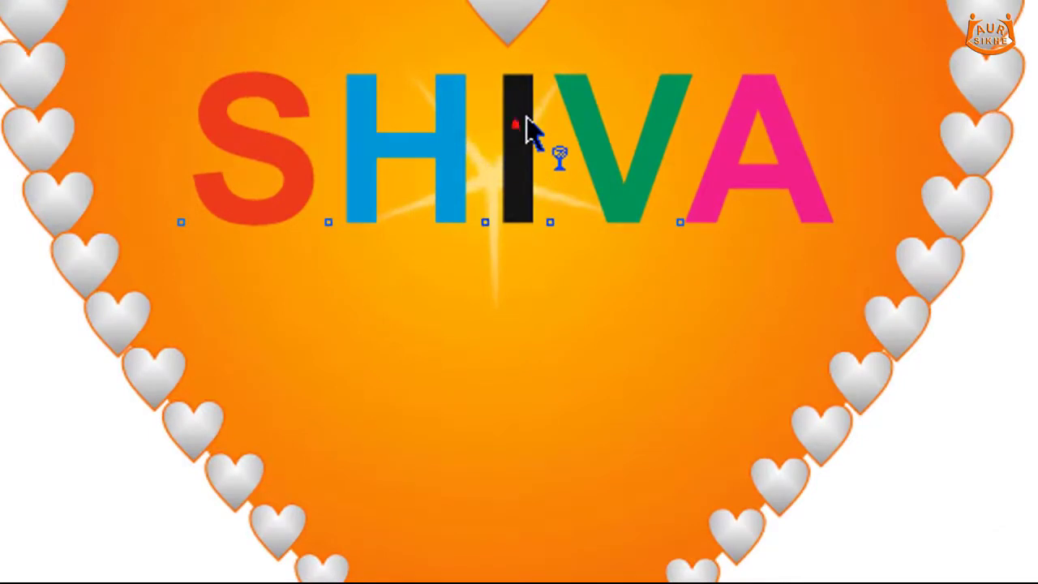
drag(525, 120, 522, 374)
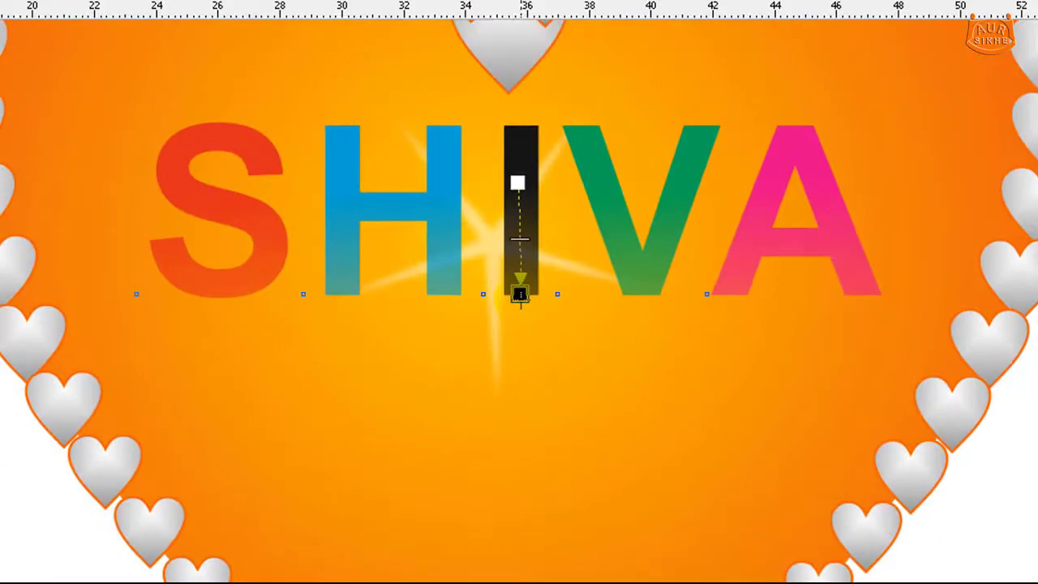
drag(520, 293, 520, 294)
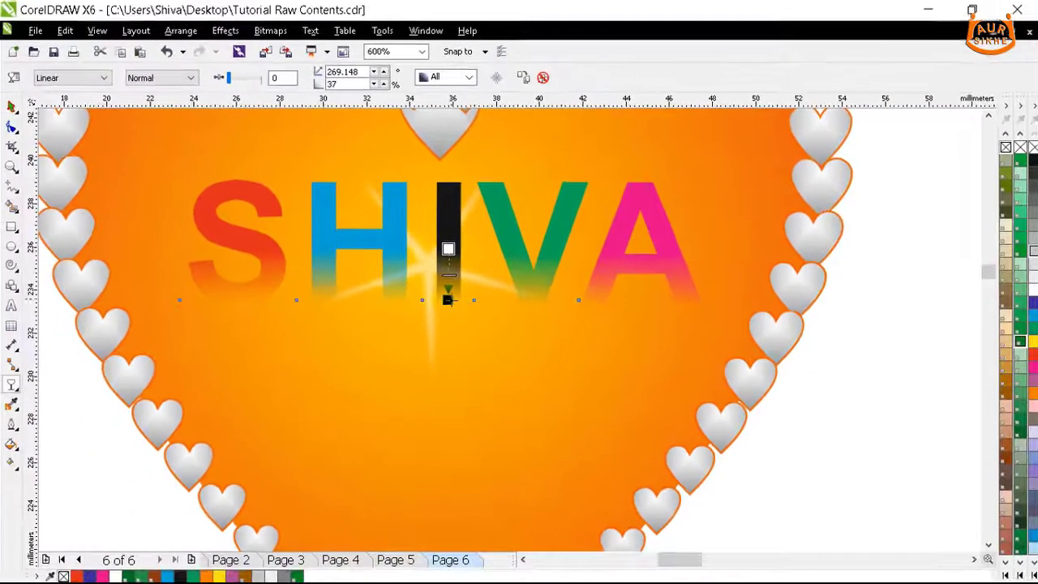
Try repositioning the start and end handles of the text's linear transparency, and undo these changes
drag(446, 294, 445, 306)
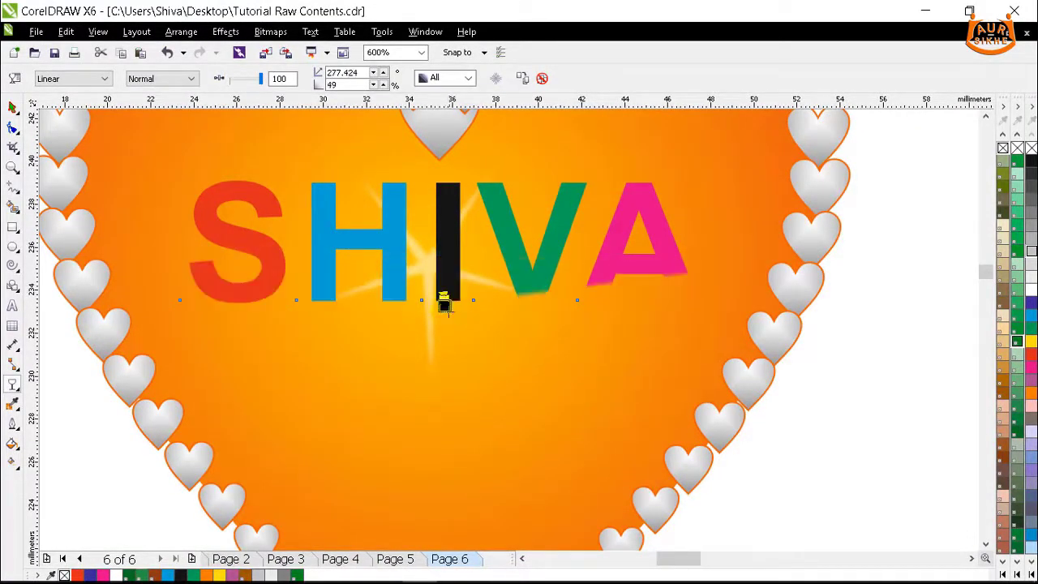
drag(446, 264, 451, 266)
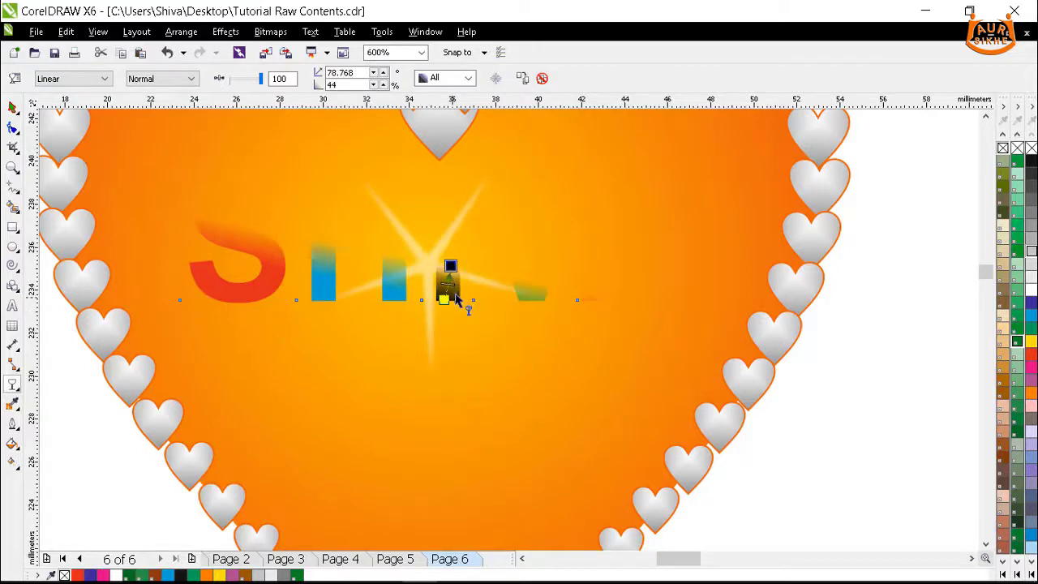
key(ctrl+z)
key(ctrl+z)
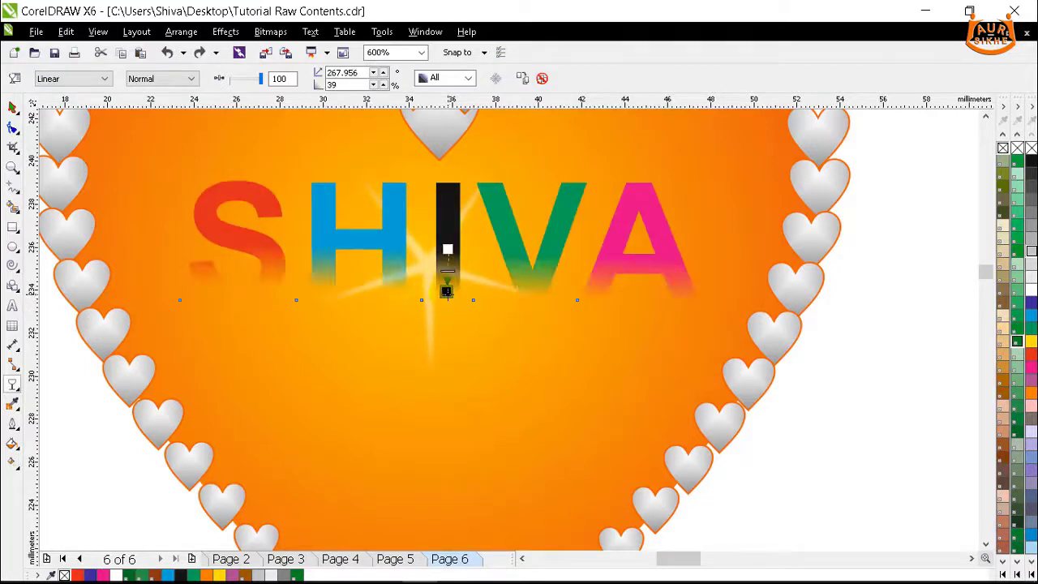
Extend the end of the text's linear fade to just above the baseline and return to the Pick tool
drag(446, 298, 446, 301)
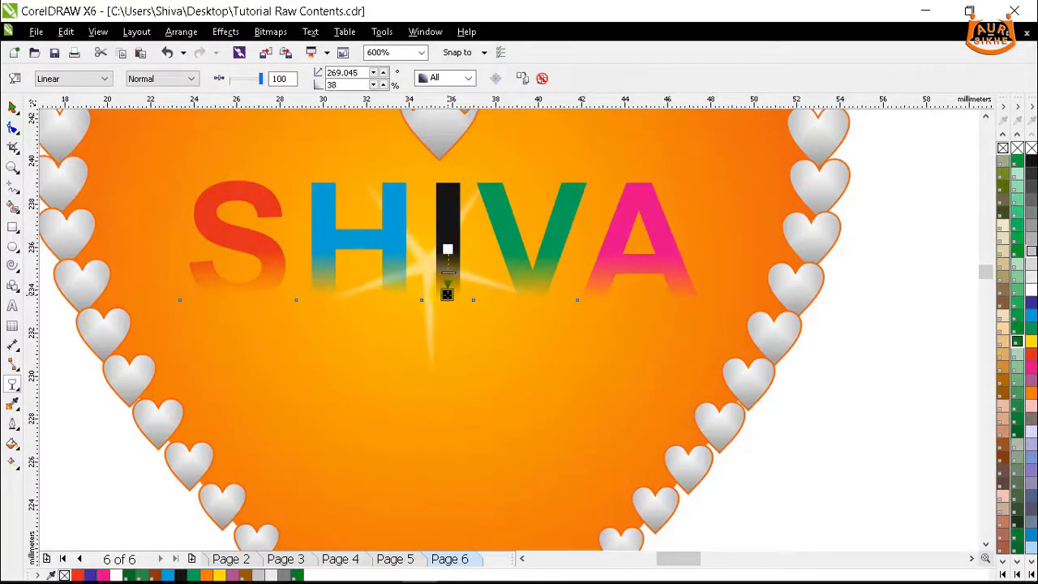
click(12, 106)
scroll(323, 314, down, 2)
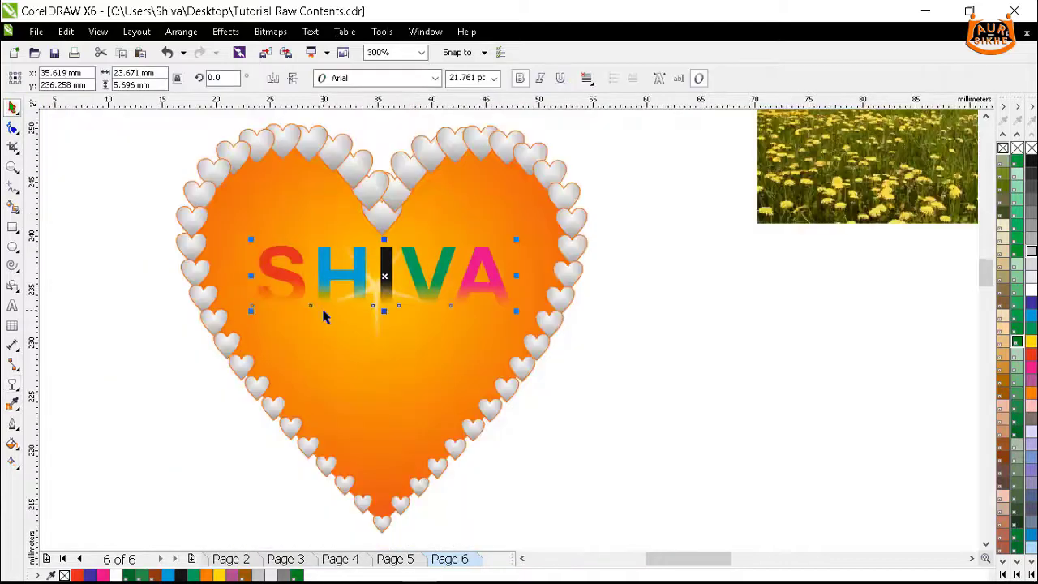
Enlarge the faded text on the heart proportionally about its centre to about 27.6 mm wide
click(654, 339)
click(436, 261)
drag(519, 240, 542, 215)
click(660, 332)
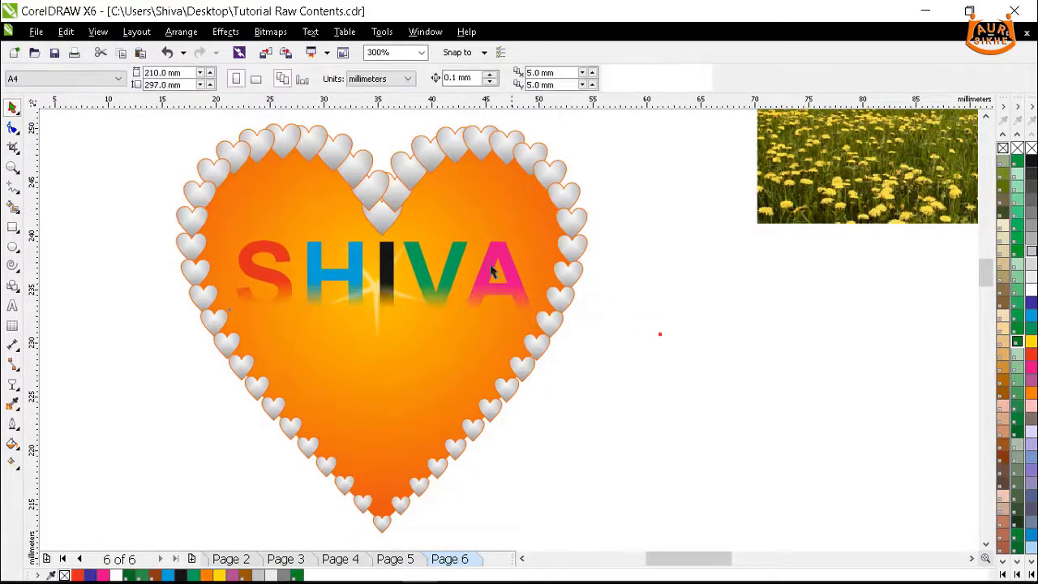
click(421, 261)
scroll(422, 394, down, 2)
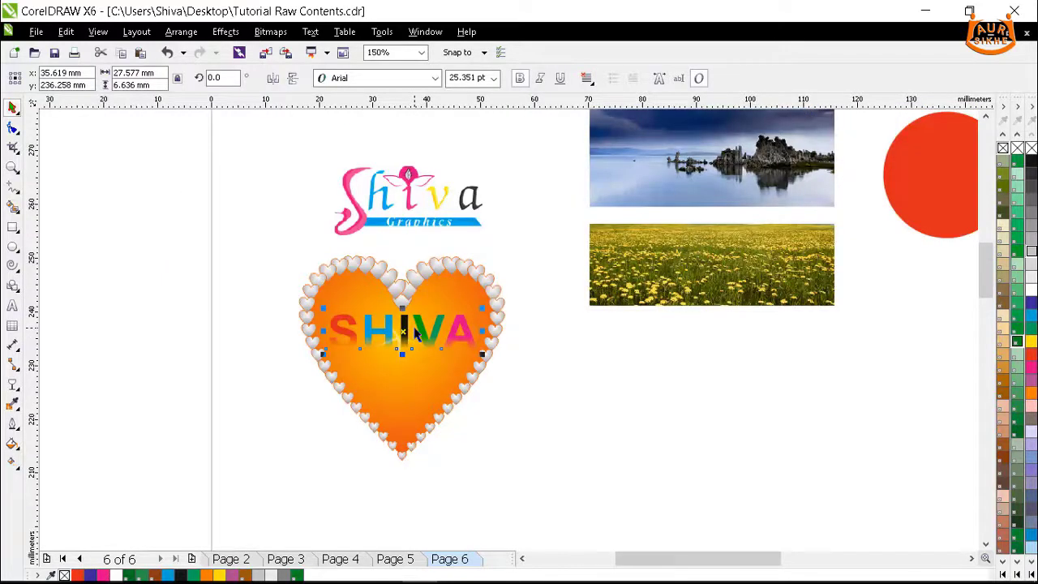
key(Delete)
click(412, 186)
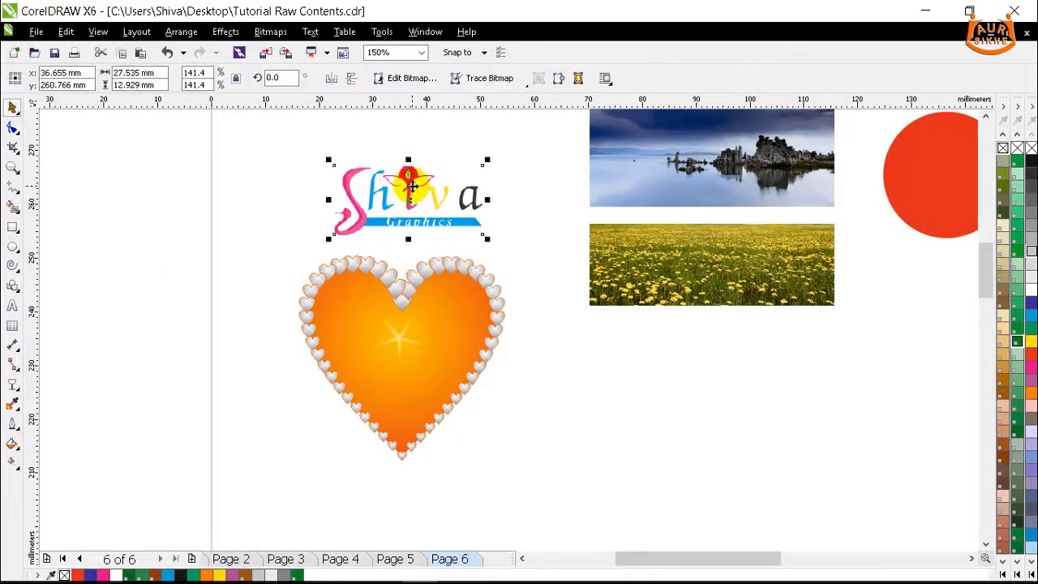
key(ctrl+z)
Move the faded text off the heart into empty page space and place the logo bitmap on the heart, scaled to about 22.9 mm wide
drag(408, 328, 672, 419)
click(410, 175)
drag(412, 178, 391, 324)
scroll(391, 324, up, 1)
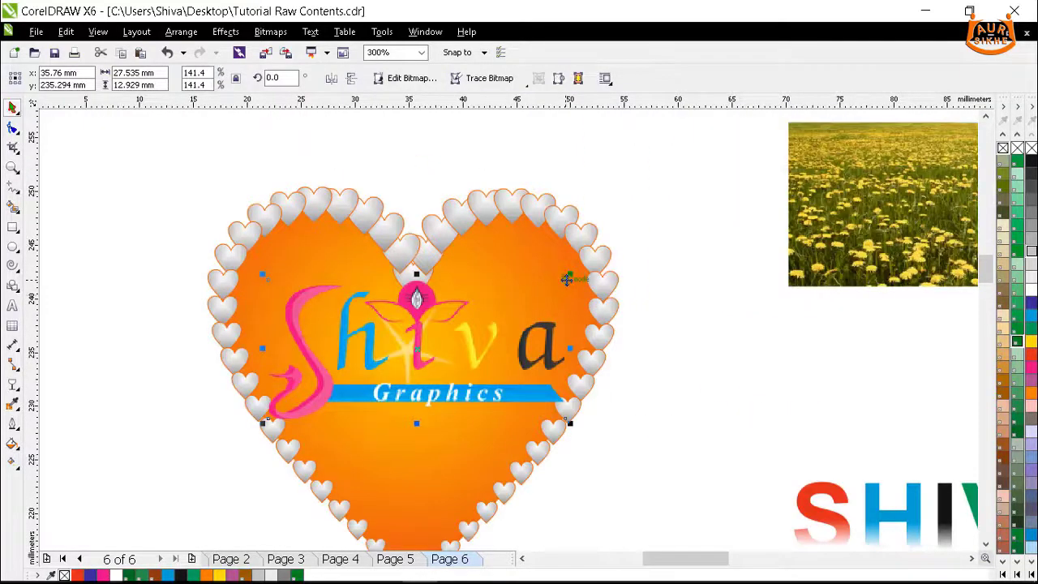
drag(570, 278, 545, 285)
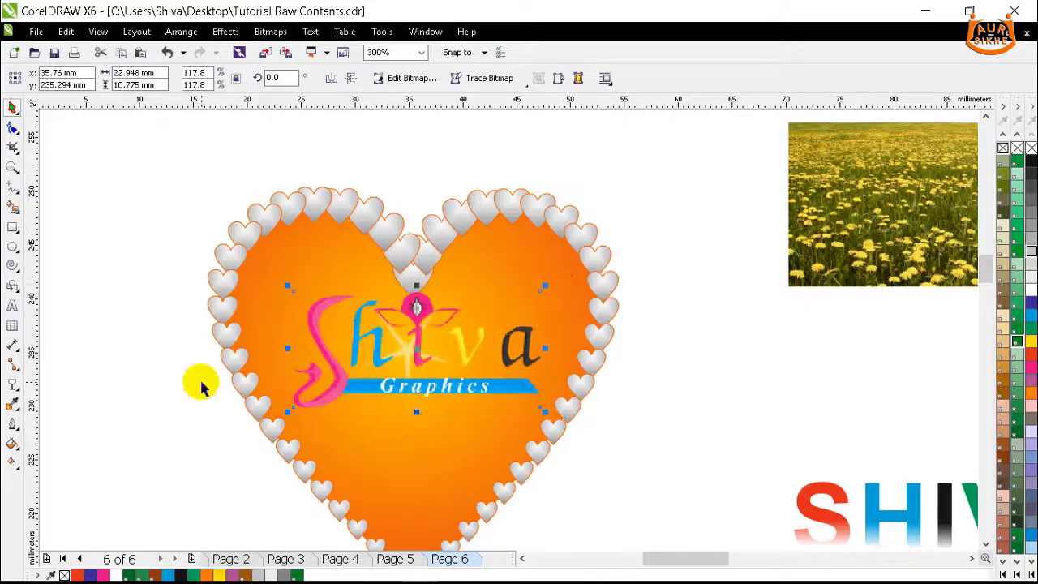
Apply a linear transparency running straight down the logo bitmap's centre so its lower banner fades into the heart
click(11, 386)
scroll(384, 477, up, 1)
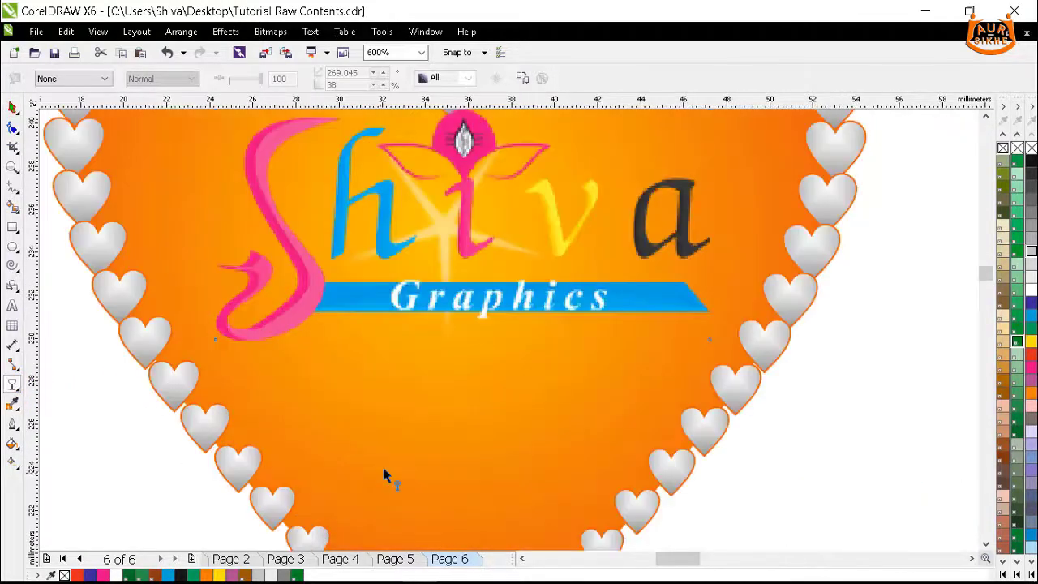
drag(464, 202, 463, 302)
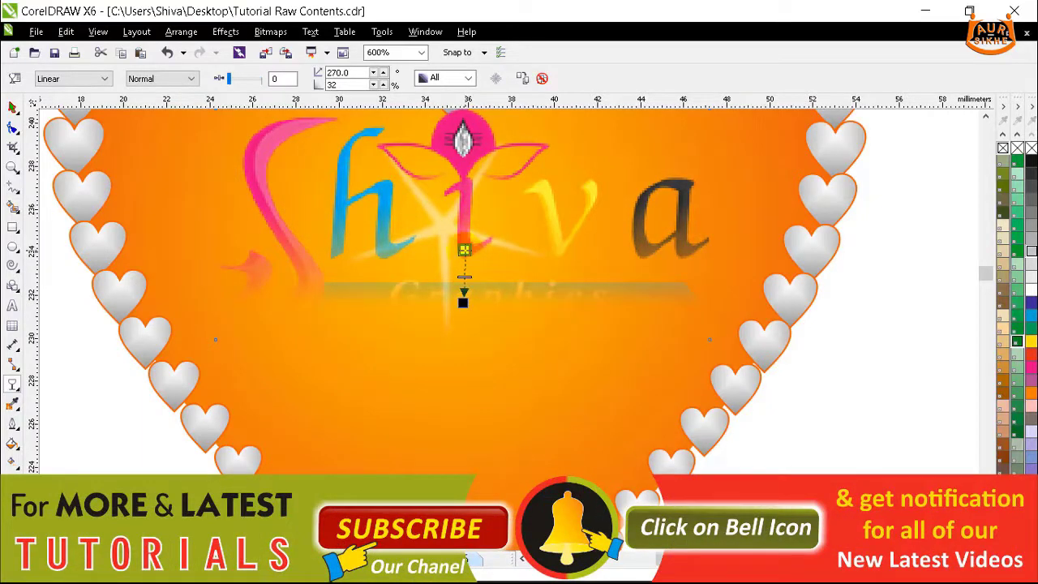
drag(464, 250, 465, 250)
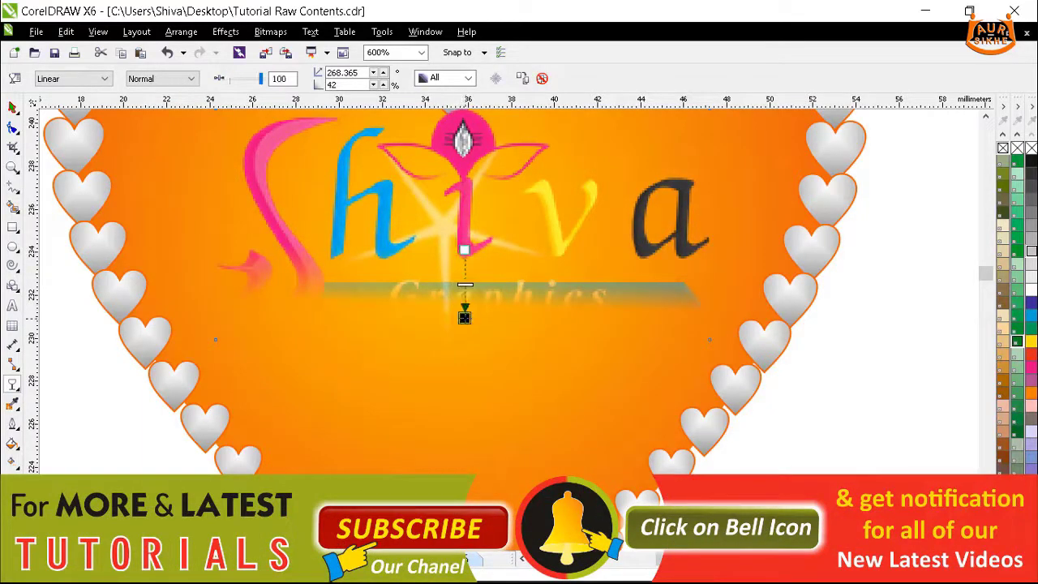
scroll(454, 337, down, 1)
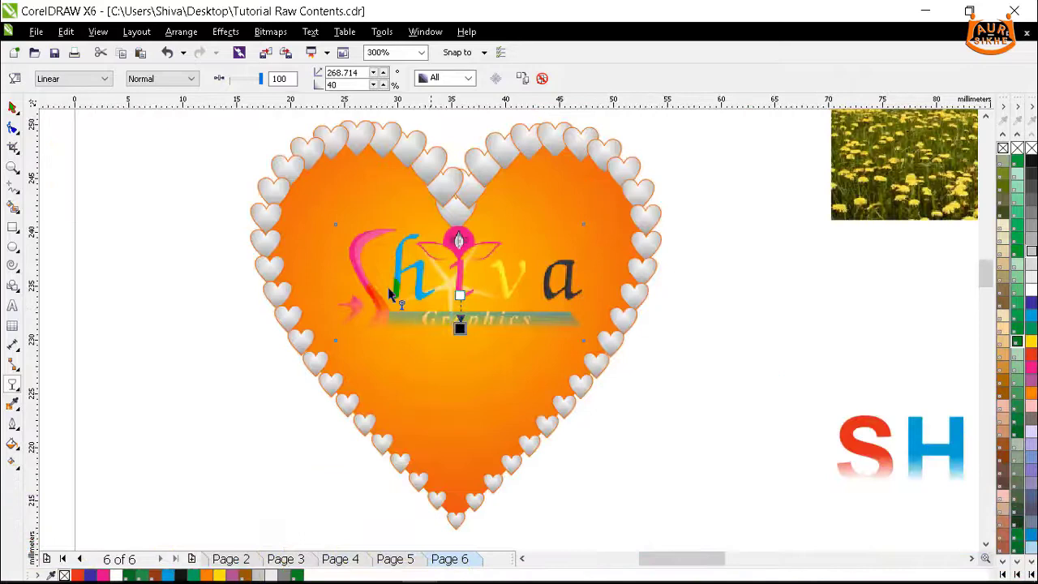
Move the faded logo bitmap slightly lower on the heart, reapplying the move after it was undone
click(13, 108)
click(725, 285)
drag(476, 253, 476, 269)
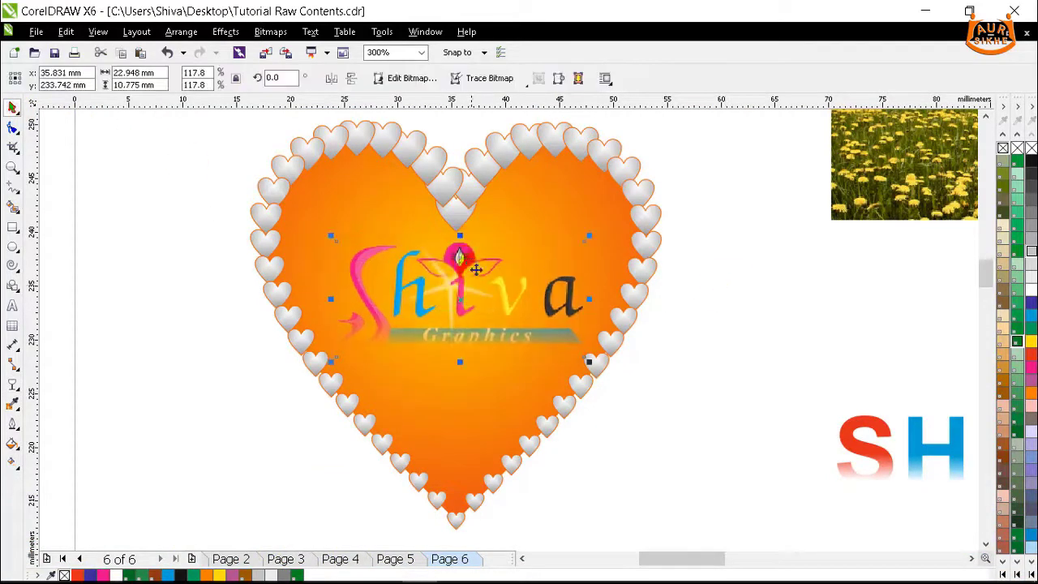
click(746, 274)
scroll(474, 341, down, 1)
scroll(467, 337, up, 1)
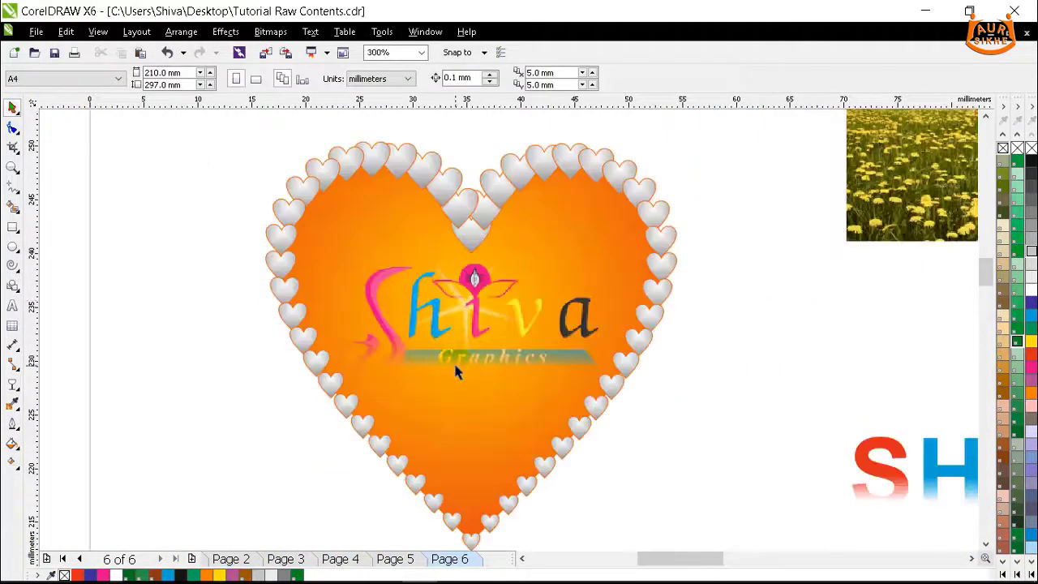
scroll(453, 323, down, 2)
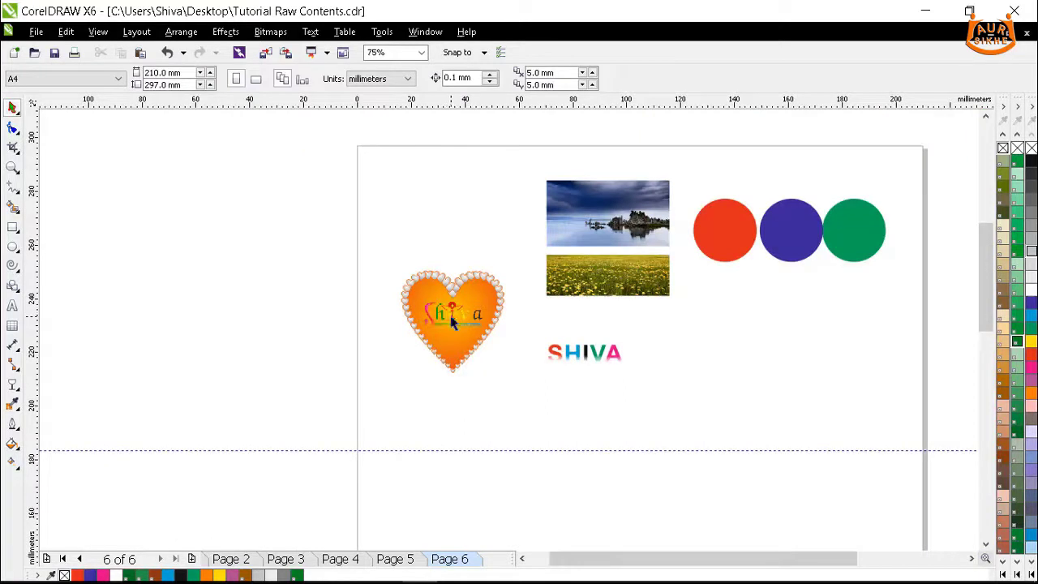
click(452, 320)
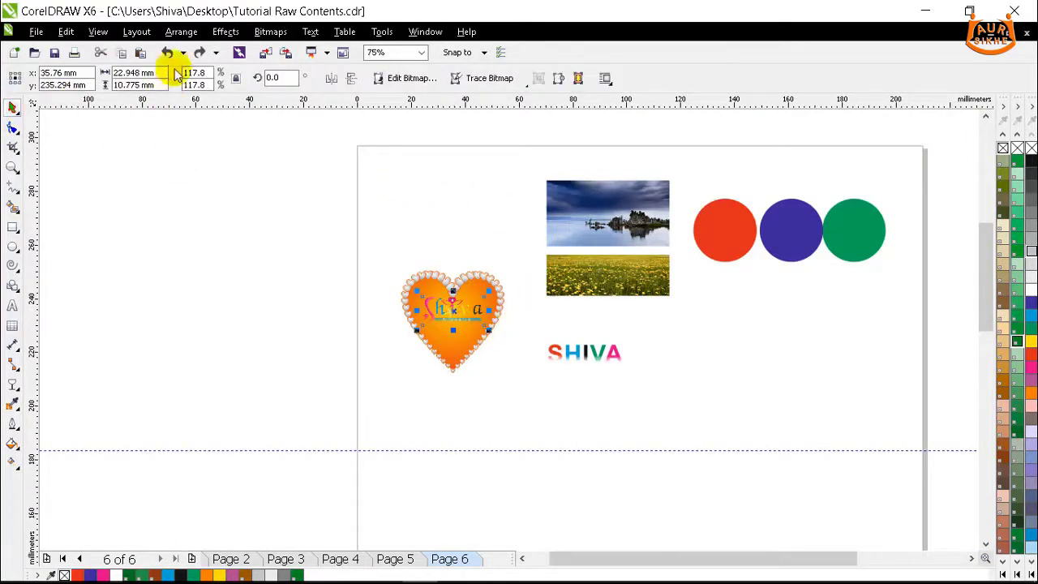
click(199, 52)
Move the faded multicoloured text into the empty page space above the heart
click(683, 373)
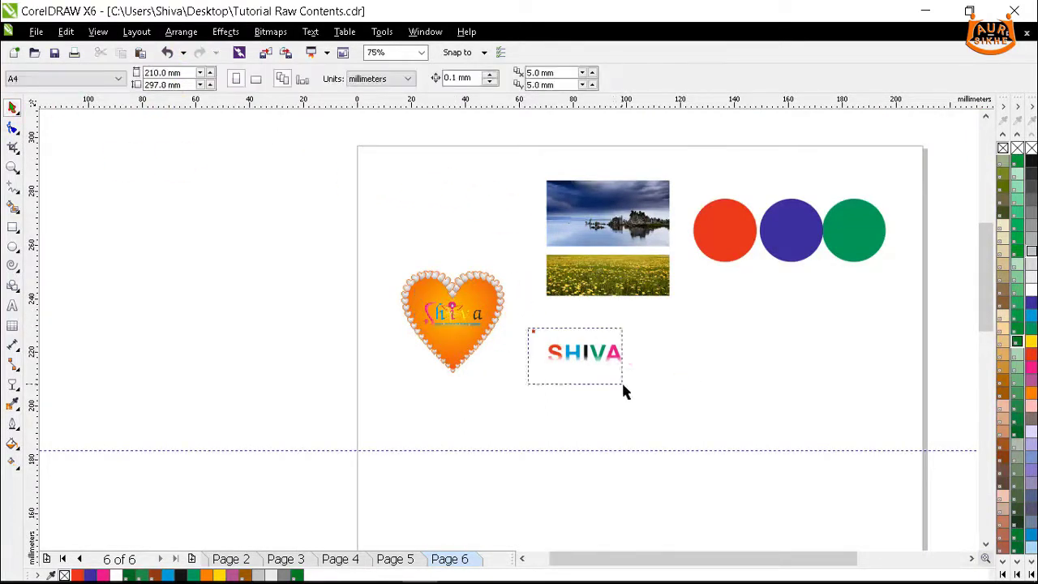
drag(561, 352, 412, 227)
scroll(637, 174, up, 2)
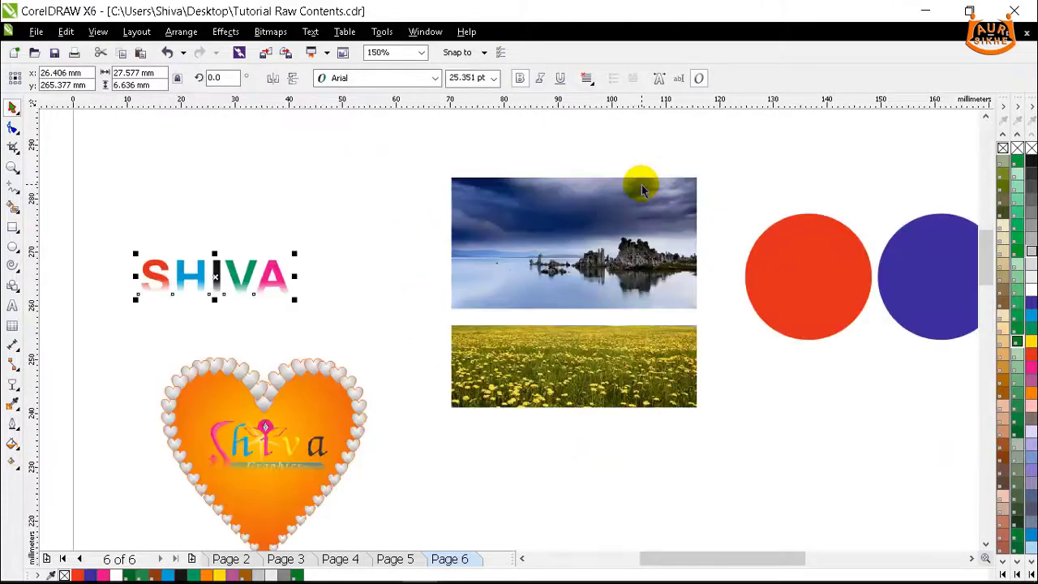
Move the lake photo down so its bottom edge slightly overlaps the top of the flower-field photo
click(642, 189)
scroll(571, 270, up, 1)
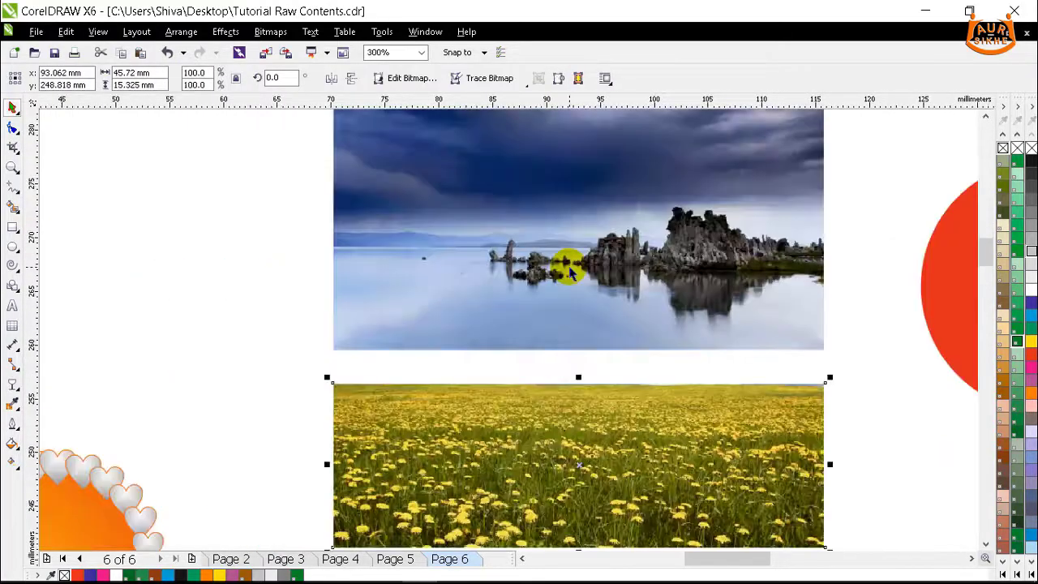
scroll(535, 271, down, 1)
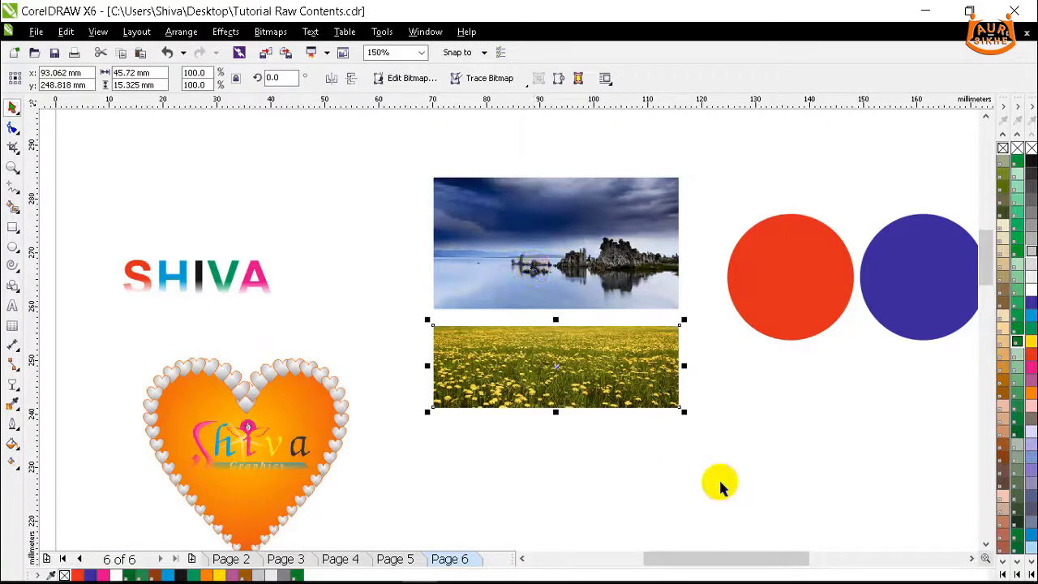
click(780, 460)
click(547, 380)
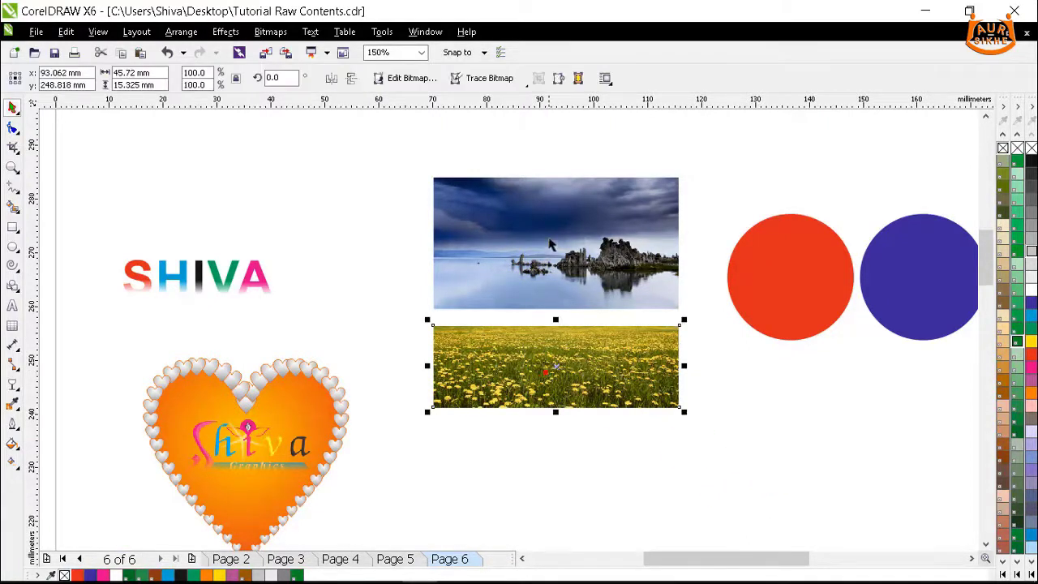
click(548, 206)
drag(572, 209, 601, 295)
scroll(549, 326, up, 2)
drag(547, 276, 542, 289)
Align the lake and flower-field photos on a common vertical centre line and deselect them
shift+click(434, 412)
key(c)
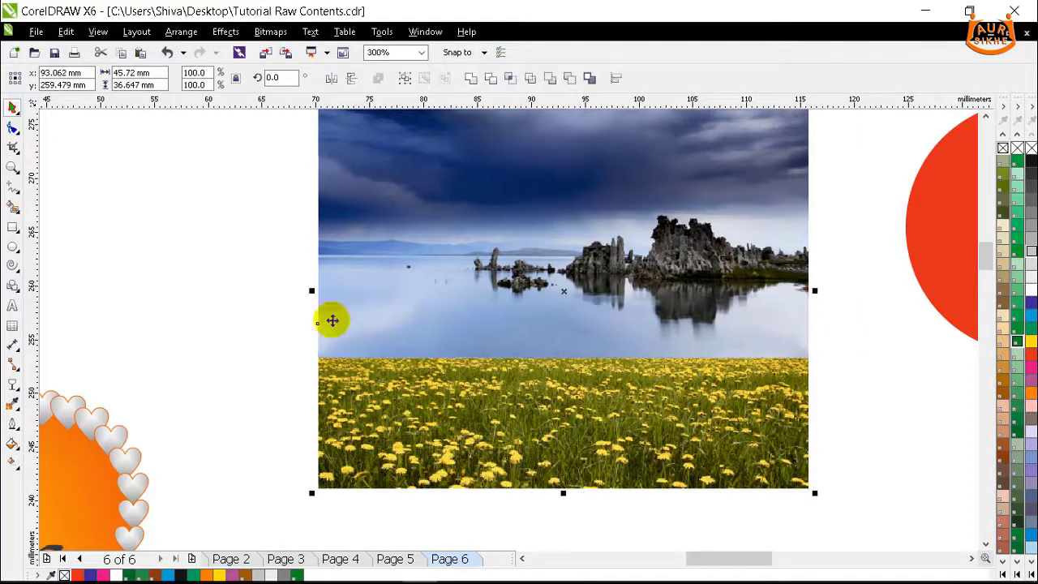
click(248, 265)
scroll(617, 259, down, 1)
Apply a linear transparency to the lake photo, running straight down from the water below the rocks into the flower field
click(629, 266)
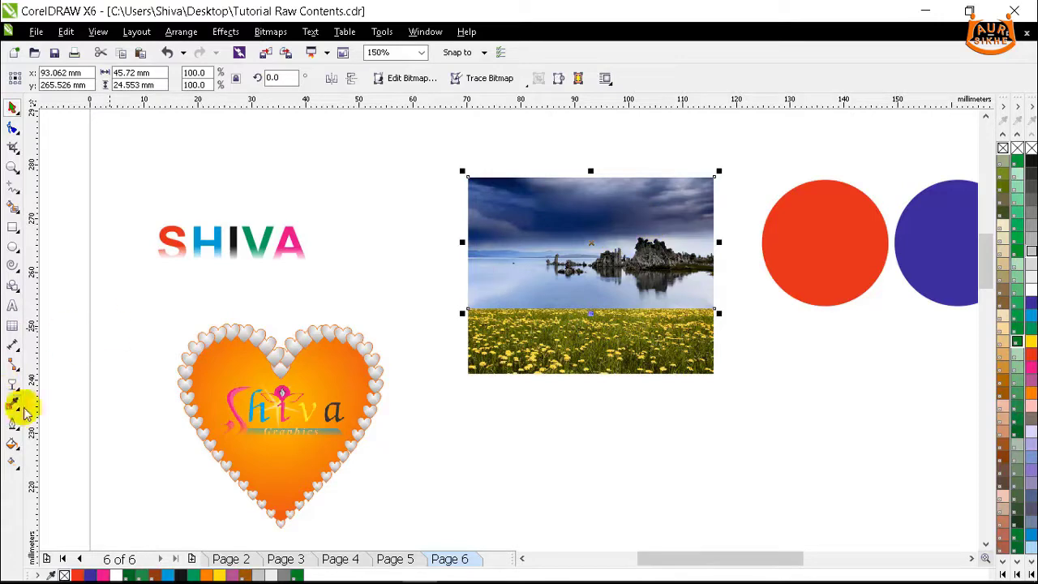
click(12, 383)
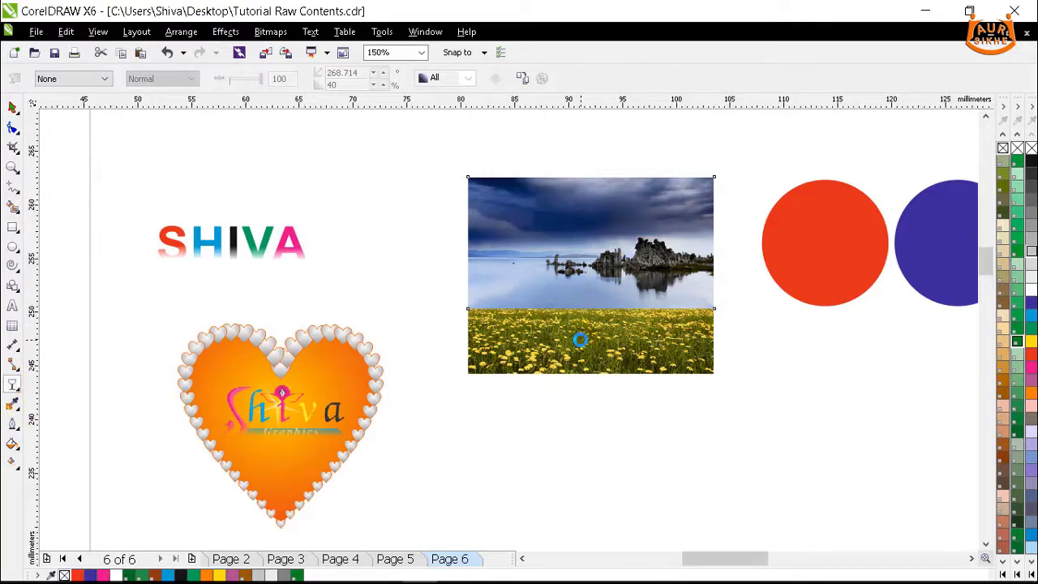
scroll(581, 339, up, 1)
drag(584, 209, 585, 261)
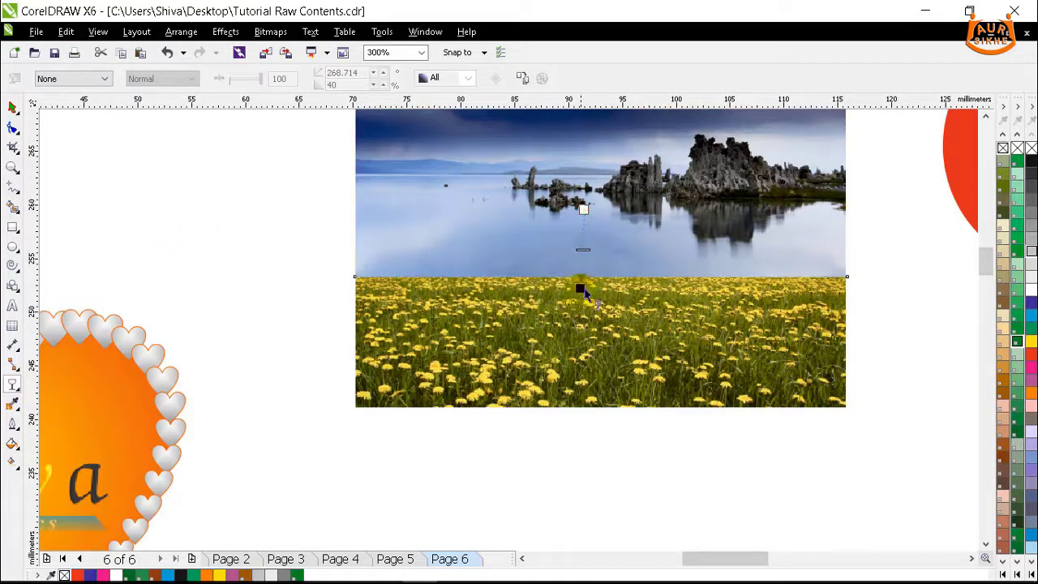
drag(582, 317, 581, 318)
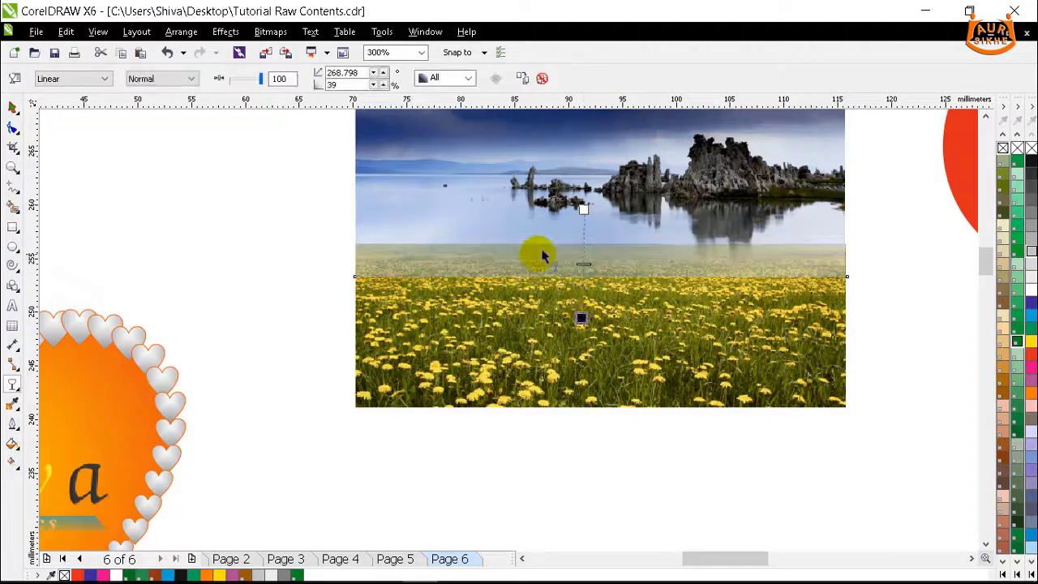
Try different start and end positions for the lake photo's linear fade around the seam with the flower field
scroll(586, 232, up, 2)
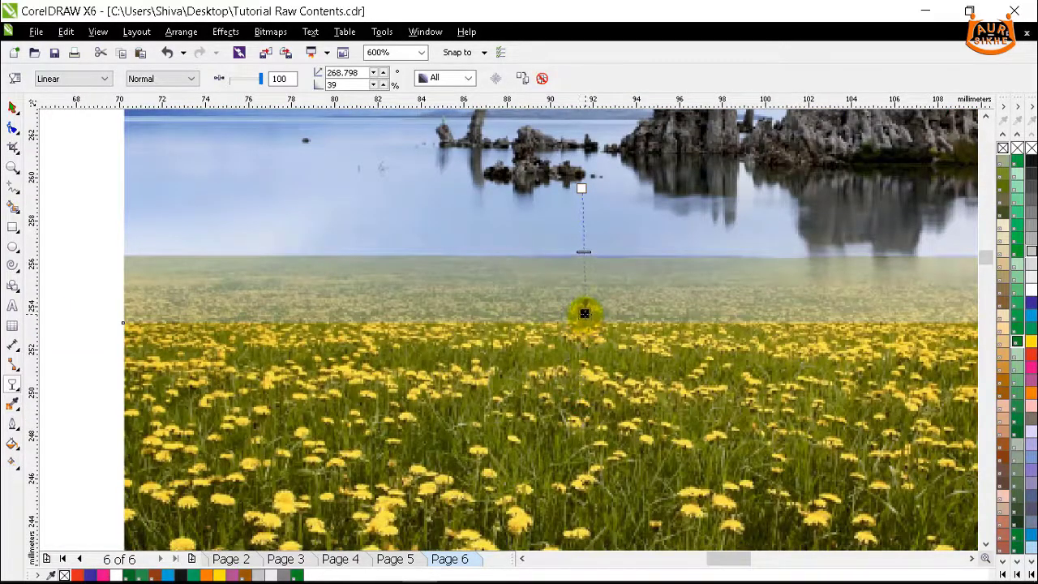
drag(584, 313, 585, 314)
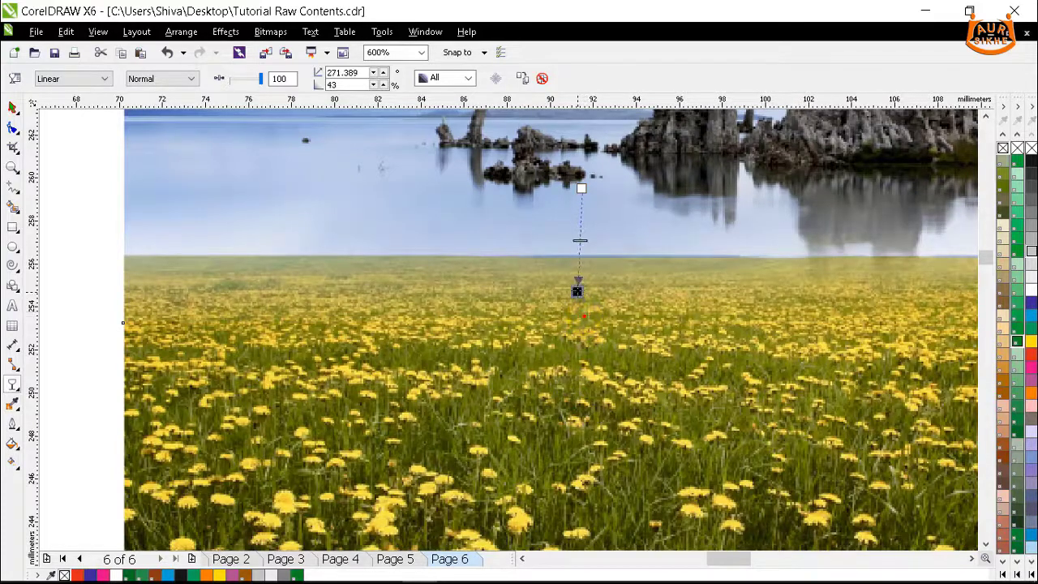
scroll(582, 344, down, 1)
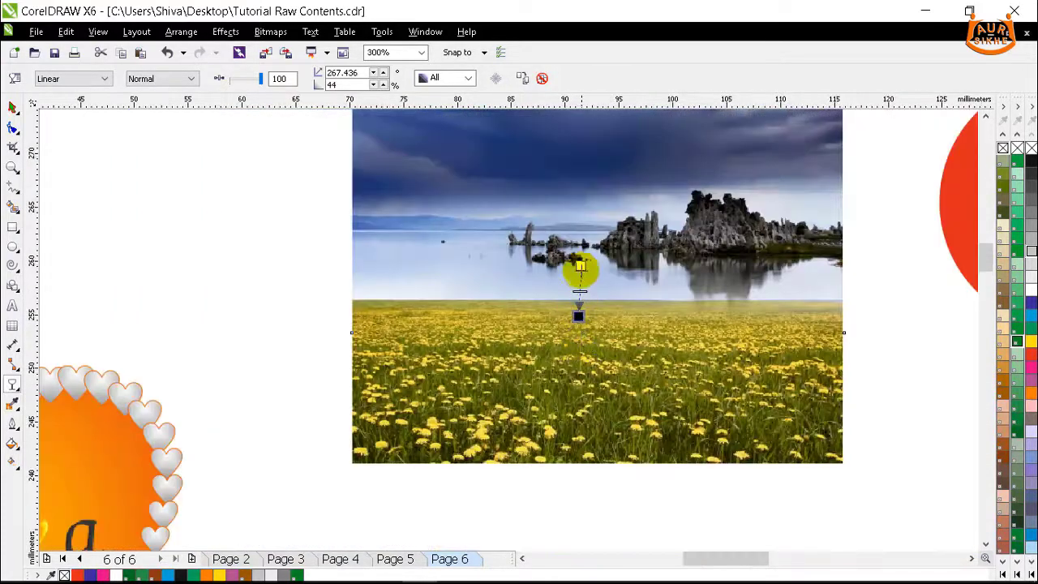
drag(577, 243, 577, 244)
click(578, 315)
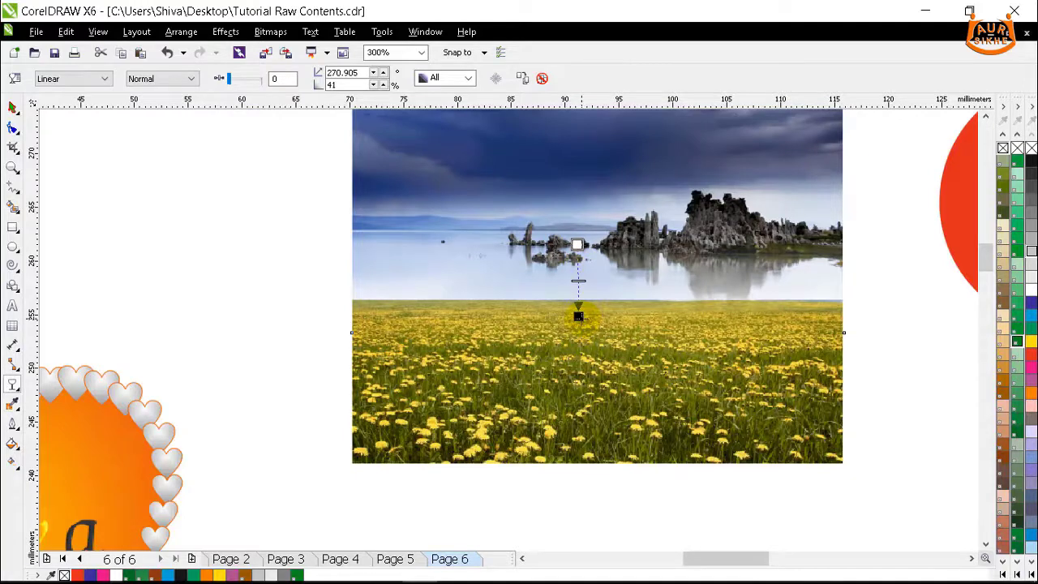
scroll(579, 315, up, 2)
drag(567, 374, 569, 379)
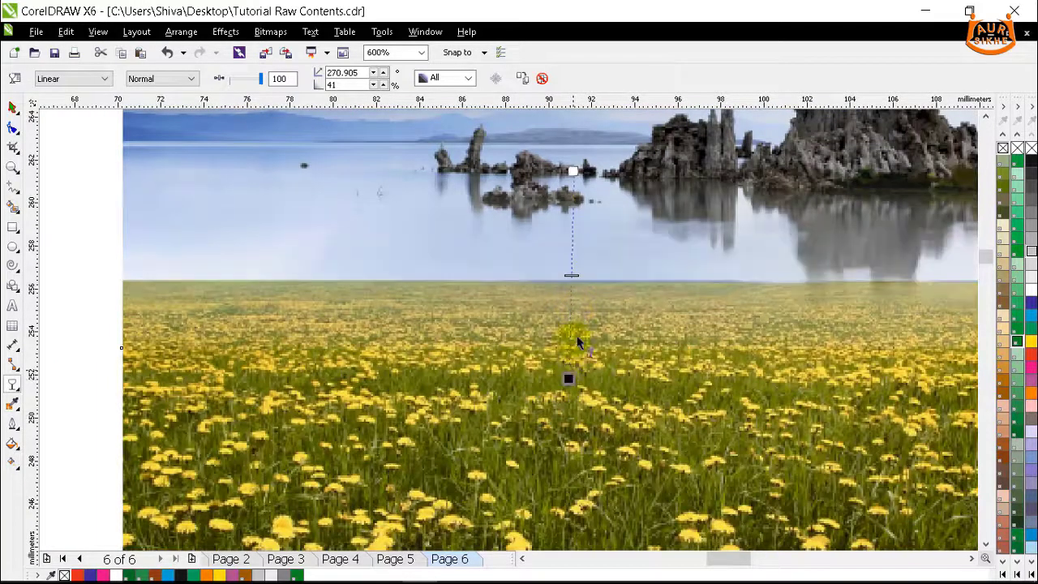
Shorten the lake photo's fade to start just below the field's top edge and end just below the lake photo's bottom edge
click(573, 171)
drag(569, 289, 569, 289)
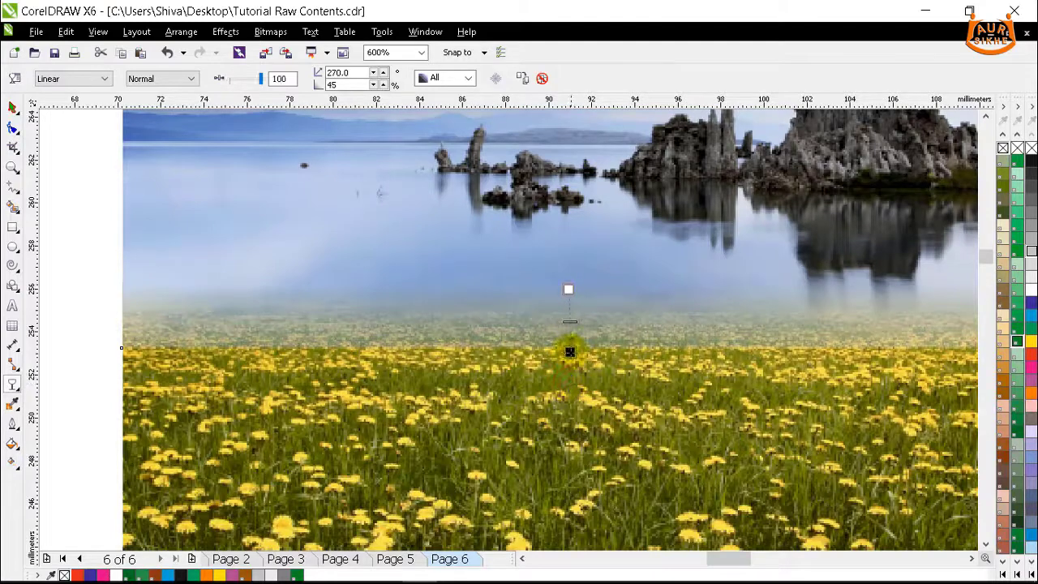
drag(569, 351, 572, 357)
scroll(569, 353, down, 4)
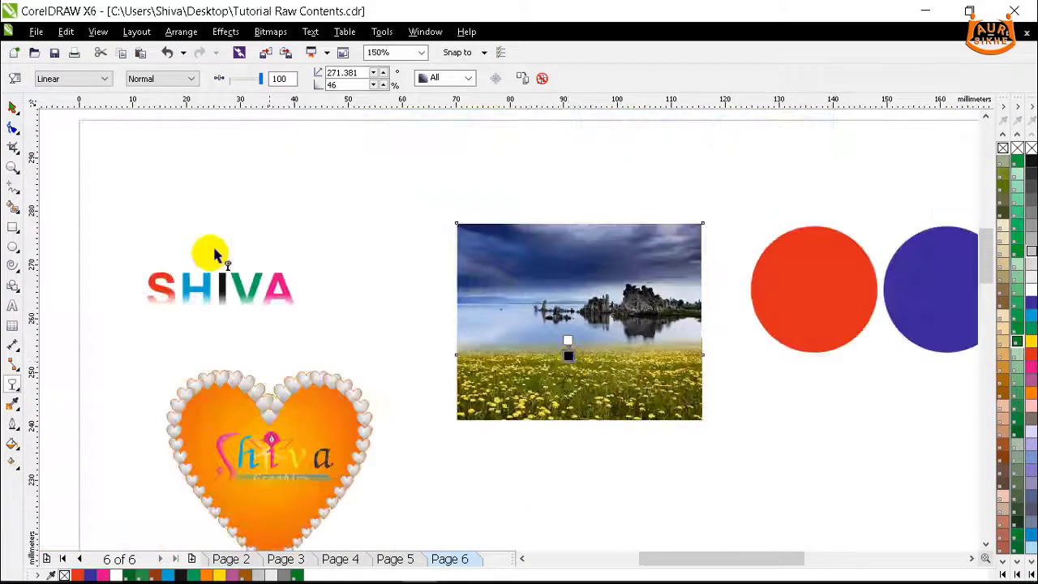
Select both blended photos together with the Pick tool and move them down beside the heart
click(13, 108)
click(481, 211)
scroll(619, 375, up, 1)
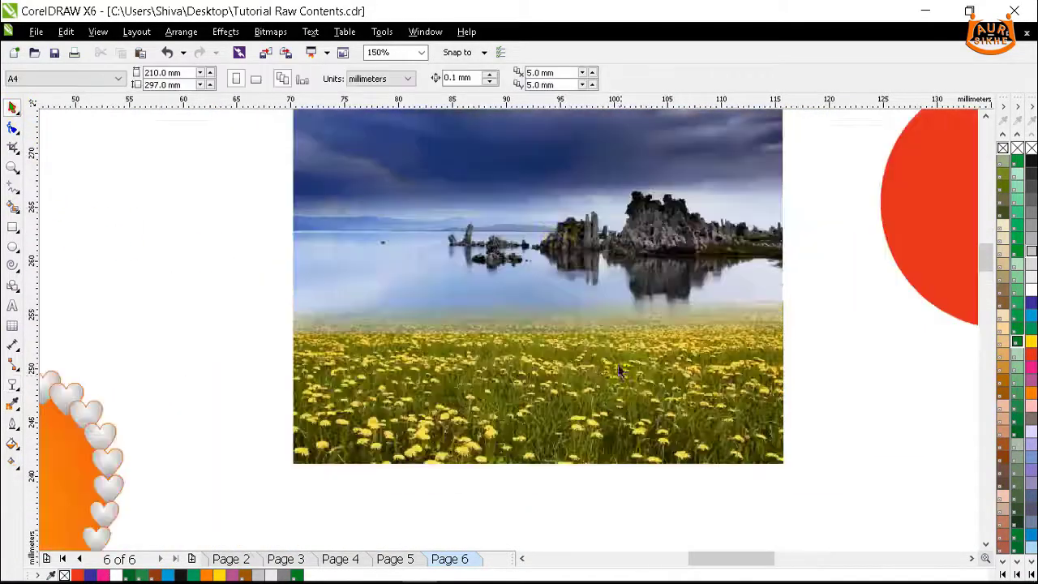
scroll(544, 239, down, 1)
drag(725, 437, 724, 437)
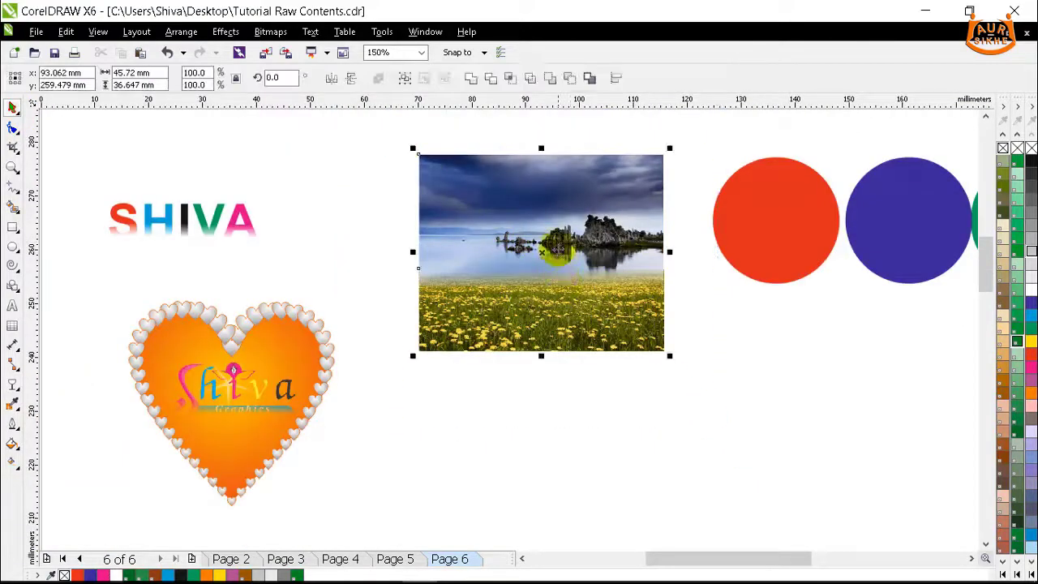
drag(556, 244, 525, 374)
click(745, 430)
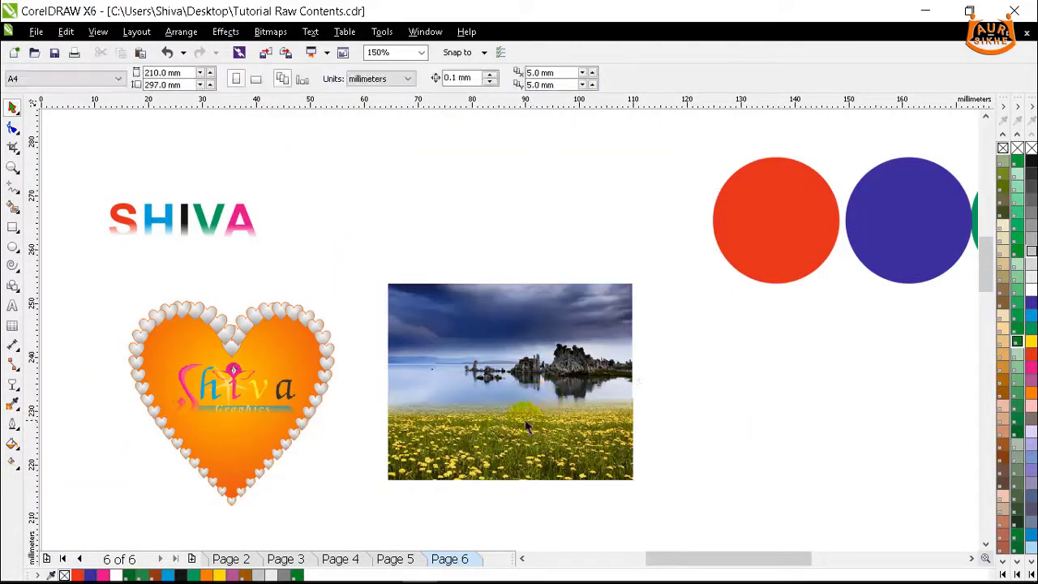
scroll(579, 446, up, 2)
click(666, 410)
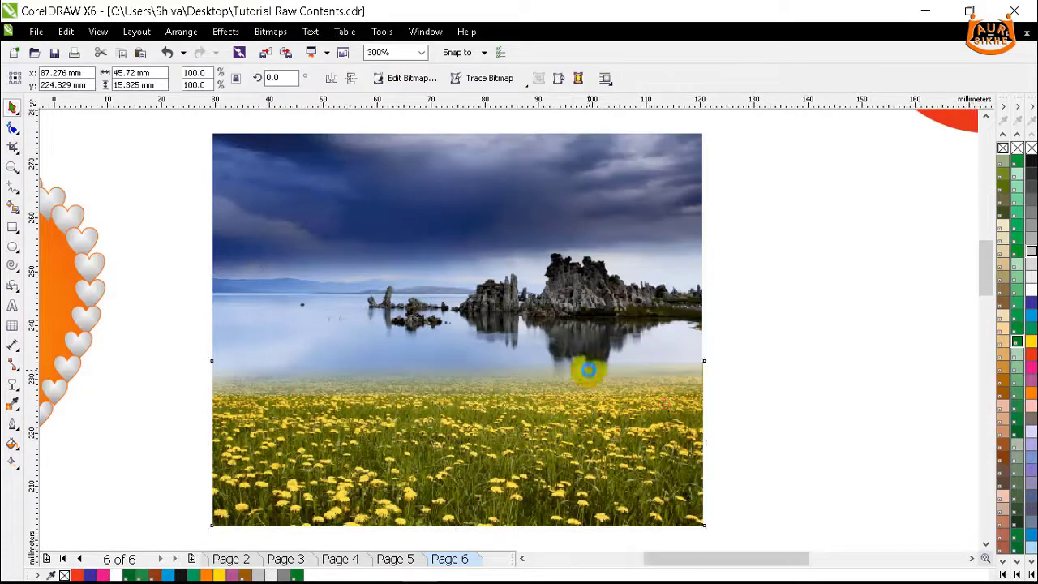
scroll(592, 364, down, 2)
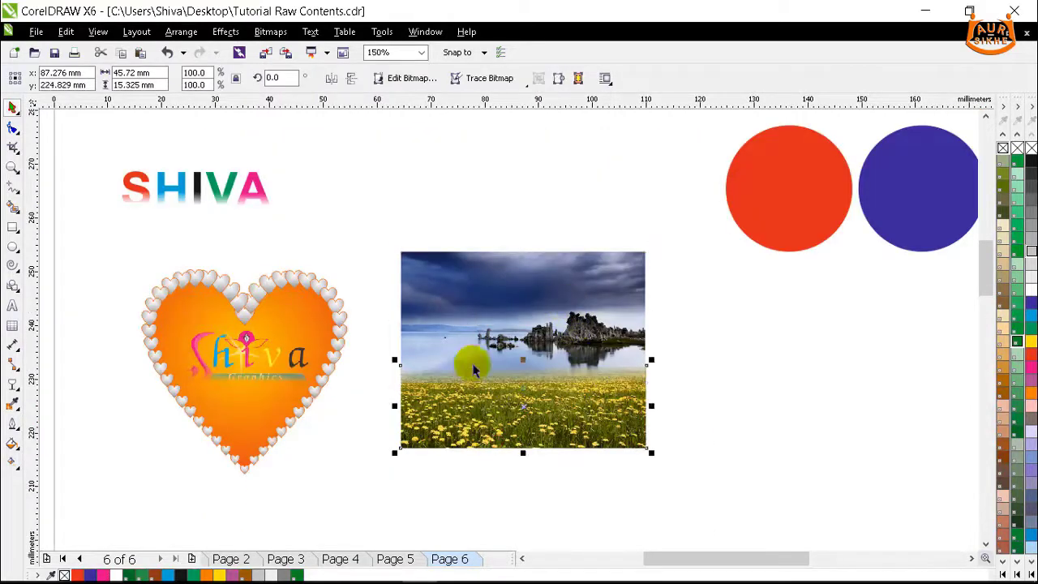
scroll(474, 369, up, 2)
scroll(371, 308, down, 4)
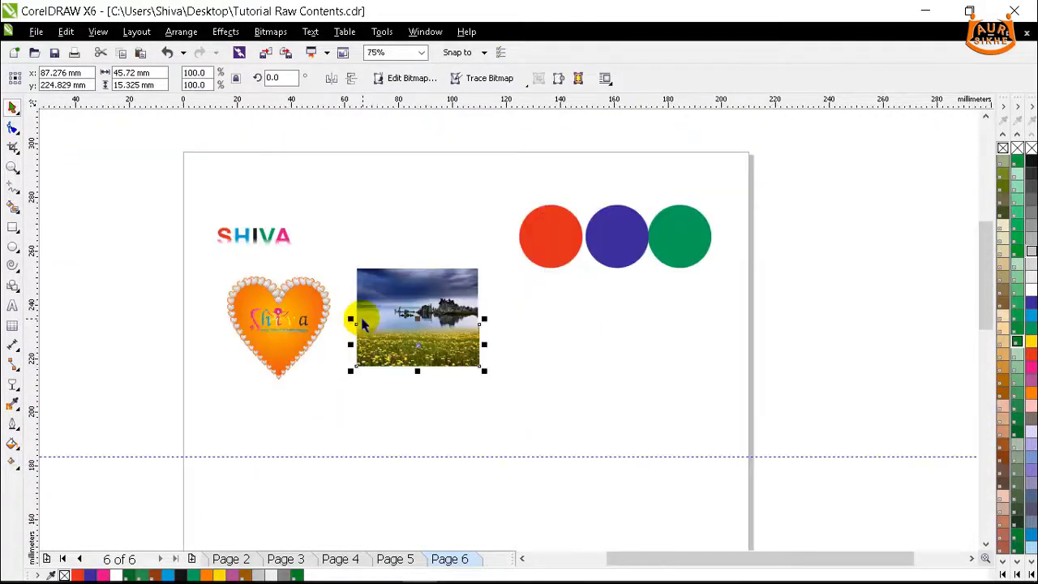
Move the red, blue and green circles together down into the empty space beside the landscape
drag(485, 181, 746, 304)
drag(611, 225, 598, 294)
key(Escape)
scroll(597, 317, up, 2)
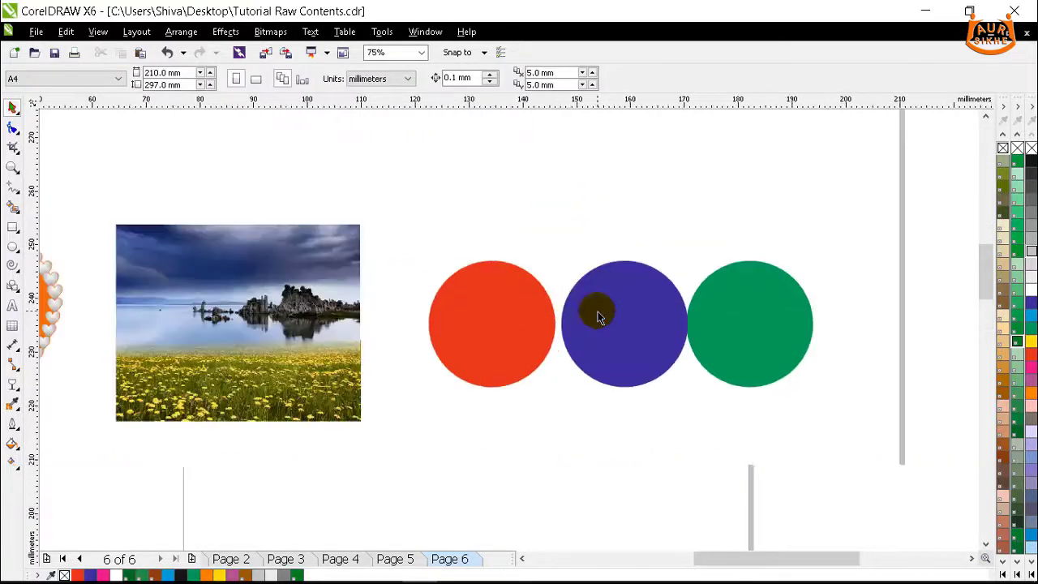
Arrange the circles in an overlapping cluster, with the blue one above and the green one below, both overlapping the red
drag(627, 327, 574, 271)
drag(767, 343, 606, 381)
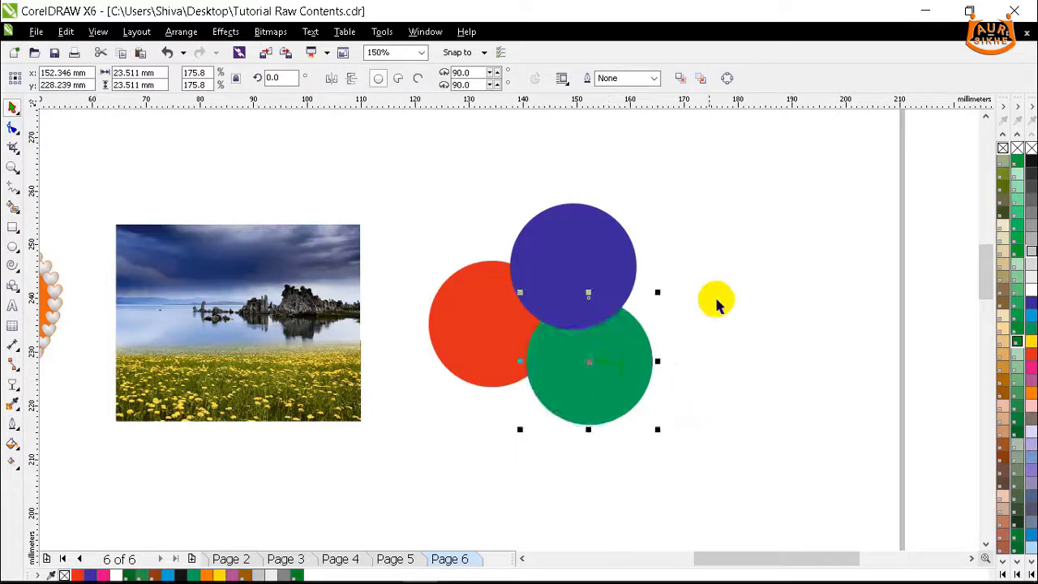
click(717, 305)
Apply a Uniform transparency to the blue circle and adjust its amount to about 48
click(584, 234)
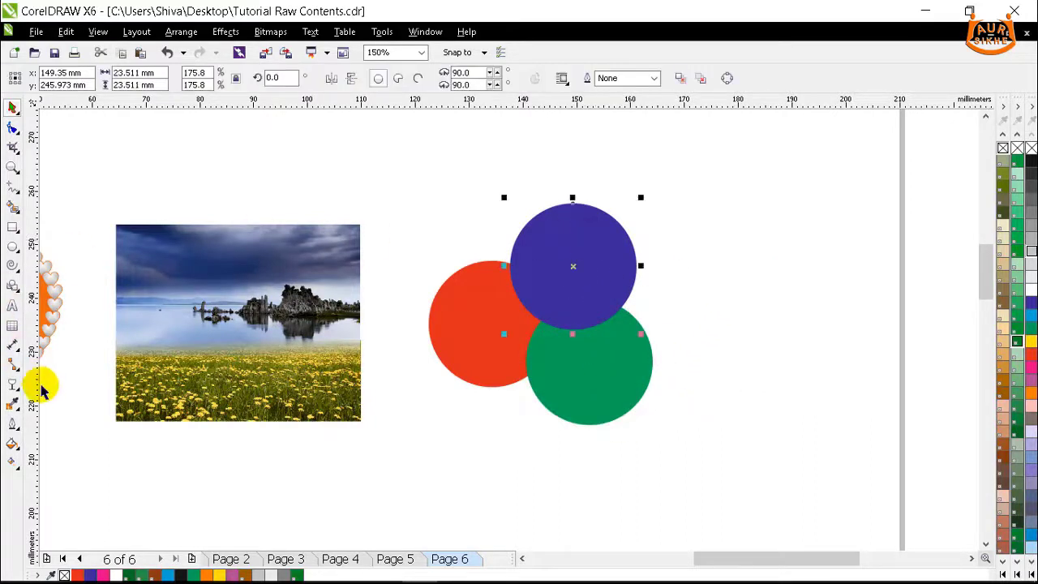
click(14, 385)
click(78, 79)
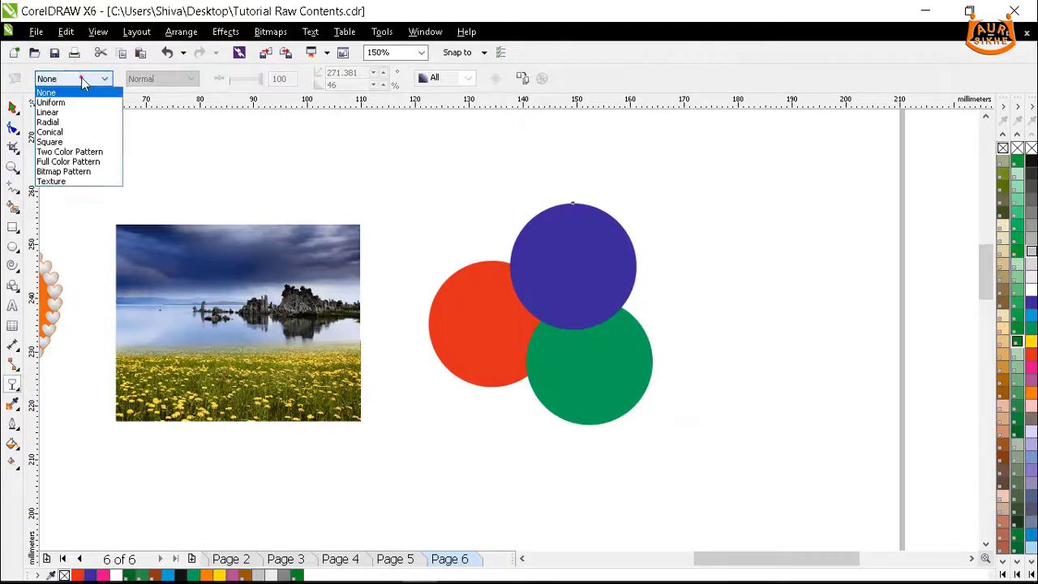
click(52, 103)
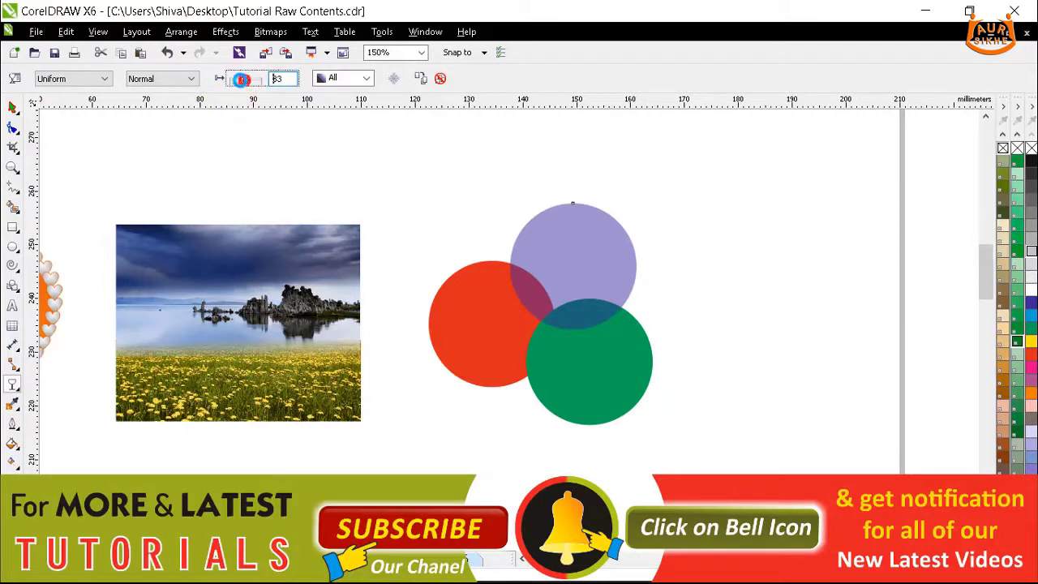
drag(242, 78, 253, 84)
drag(255, 81, 245, 78)
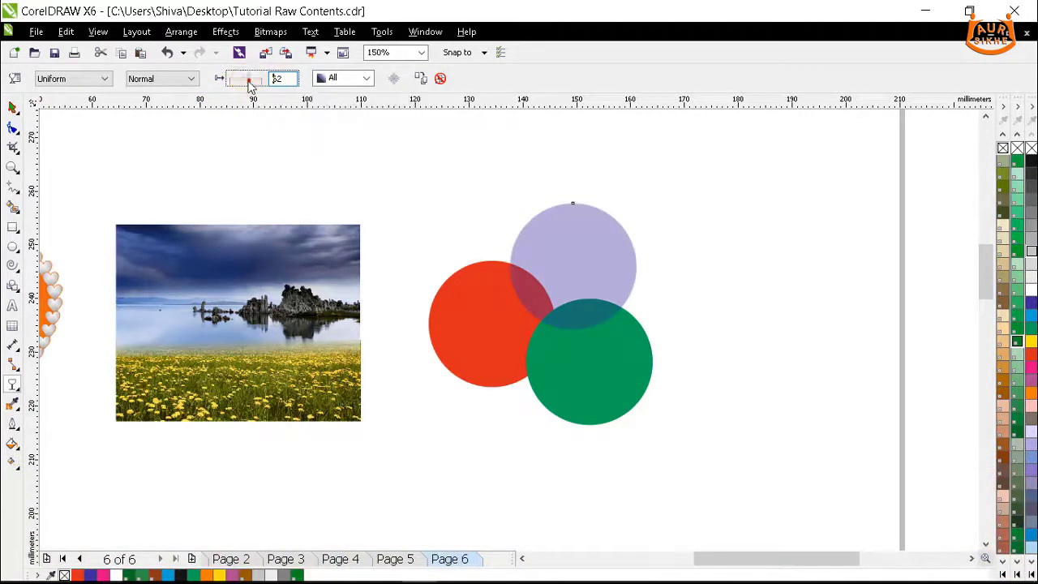
Apply a Uniform transparency of 50 to the red circle with the Transparency tool
click(474, 302)
click(563, 255)
click(478, 310)
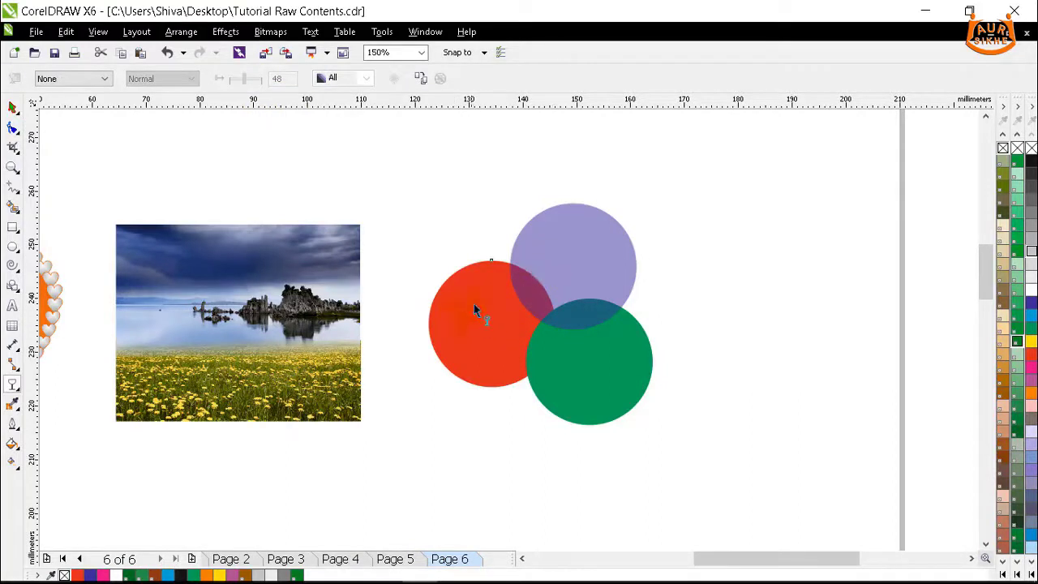
click(12, 384)
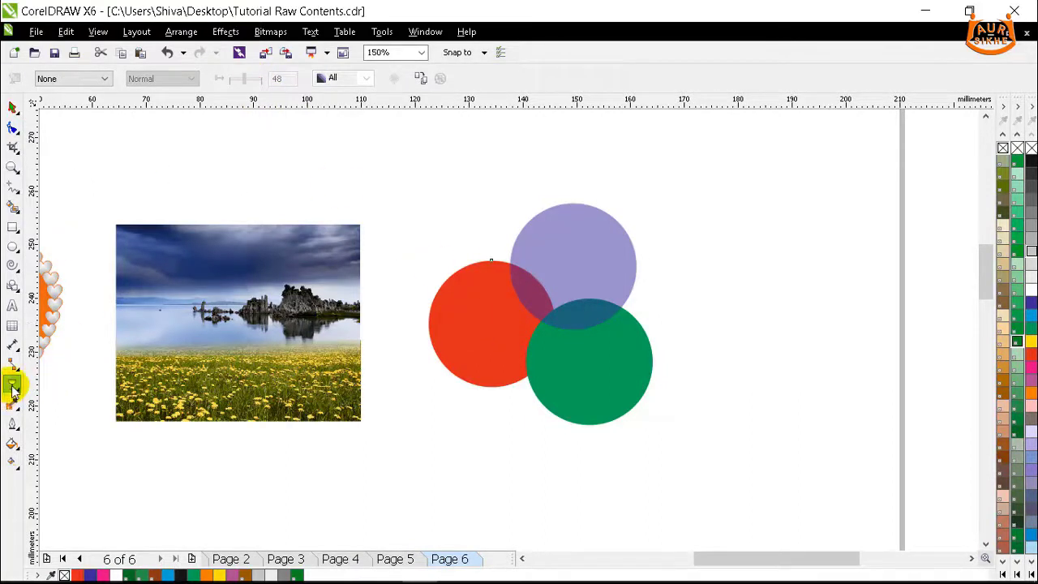
click(377, 306)
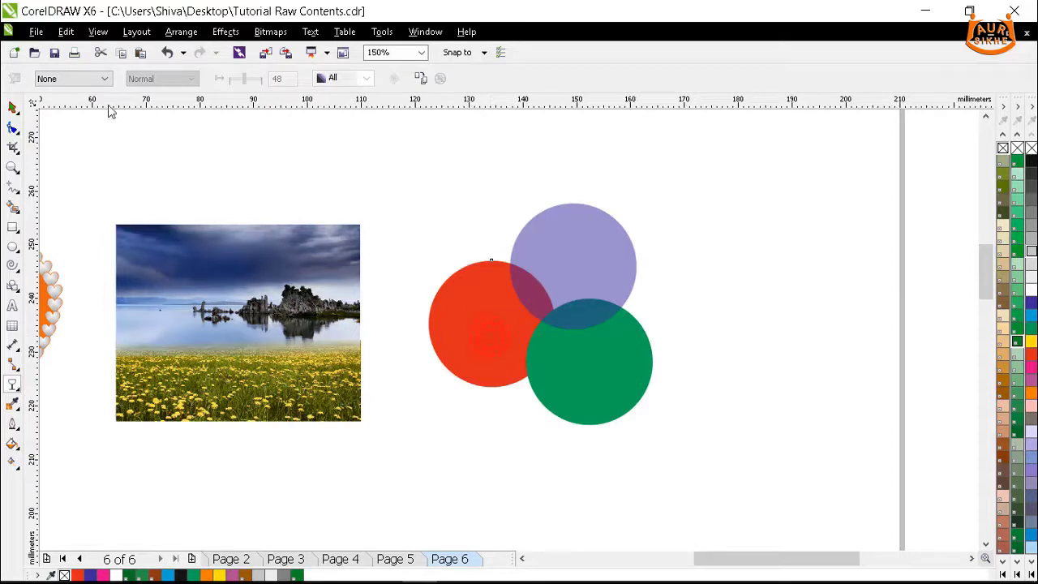
click(86, 79)
click(51, 103)
Apply a Uniform transparency of 50 to the green circle, discarding the Linear type chosen first
click(620, 405)
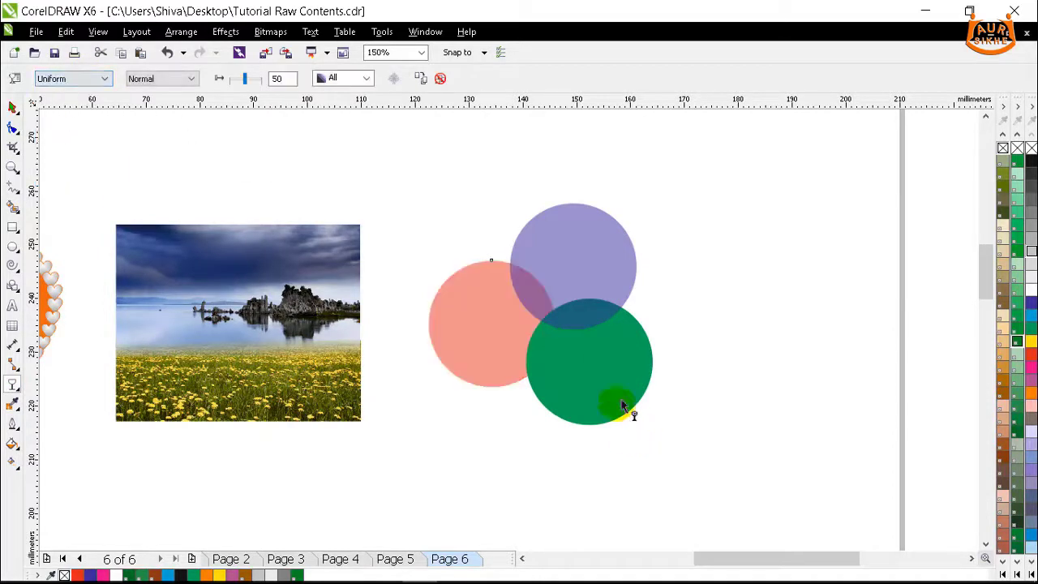
click(77, 79)
click(50, 113)
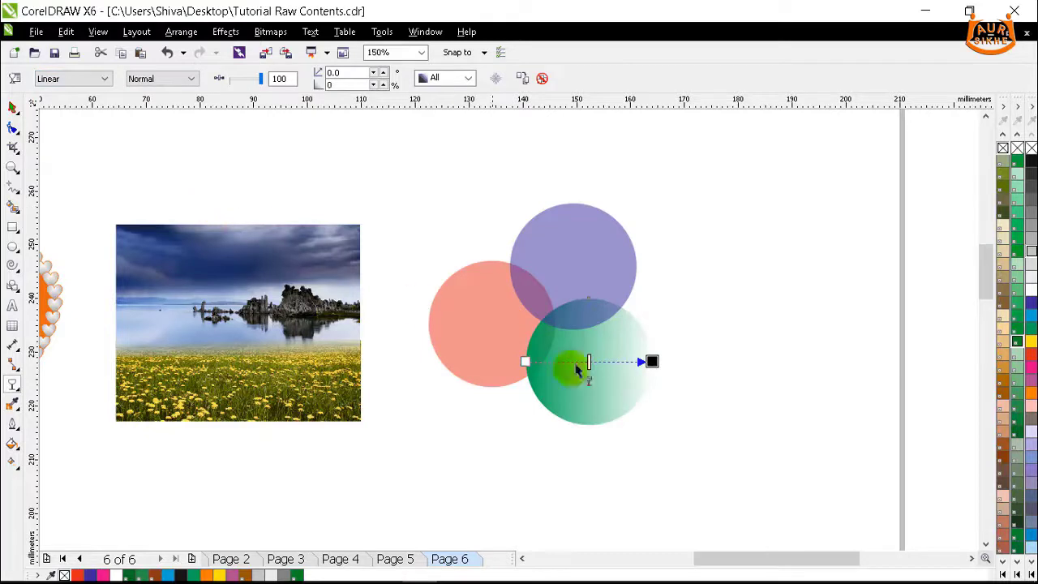
click(85, 78)
click(55, 94)
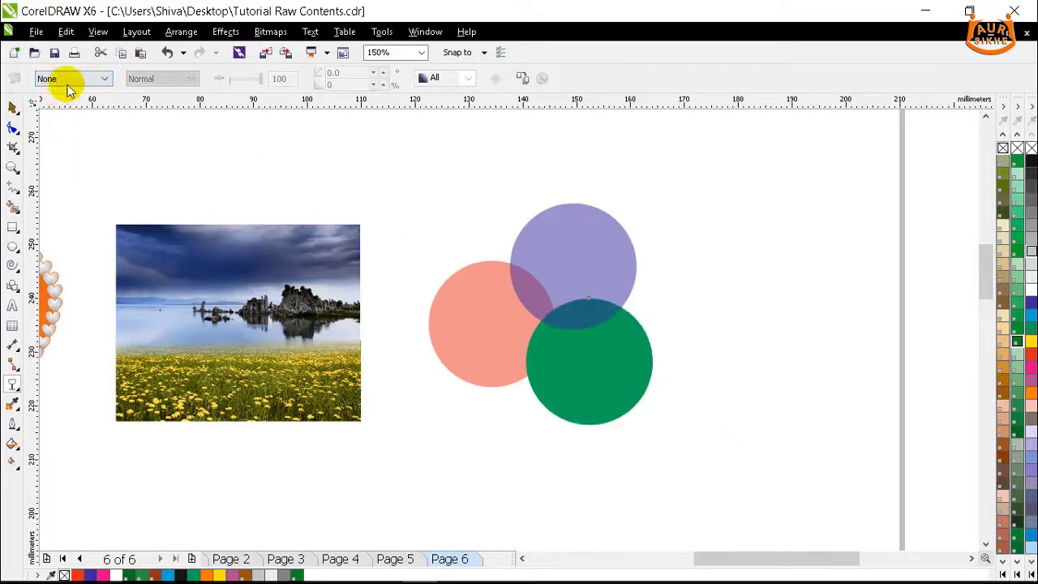
click(85, 78)
click(72, 103)
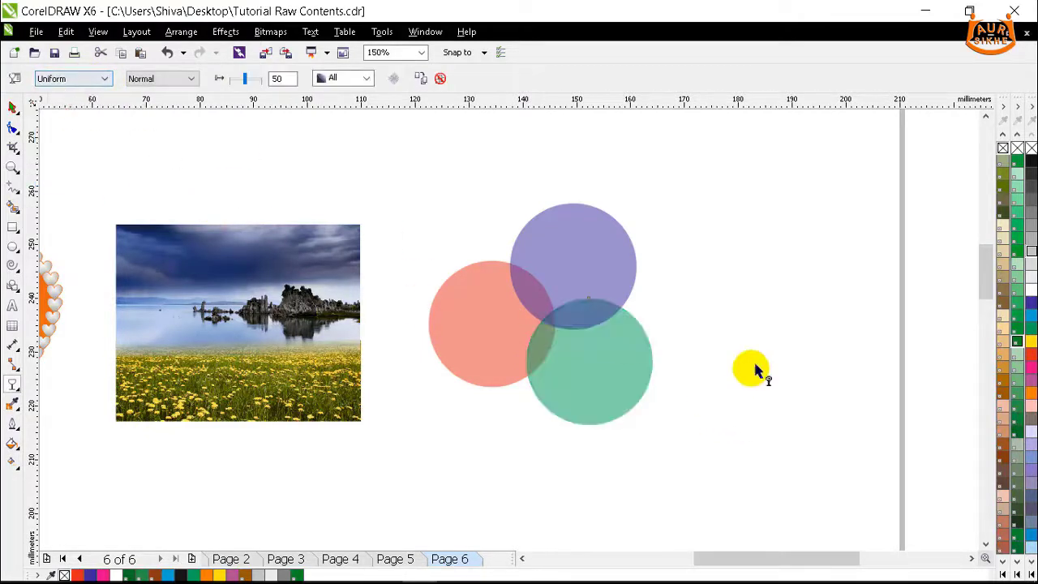
Move the blue, green and red circles closer together with the Pick tool so that all three overlap in the middle
click(12, 107)
drag(548, 237, 536, 277)
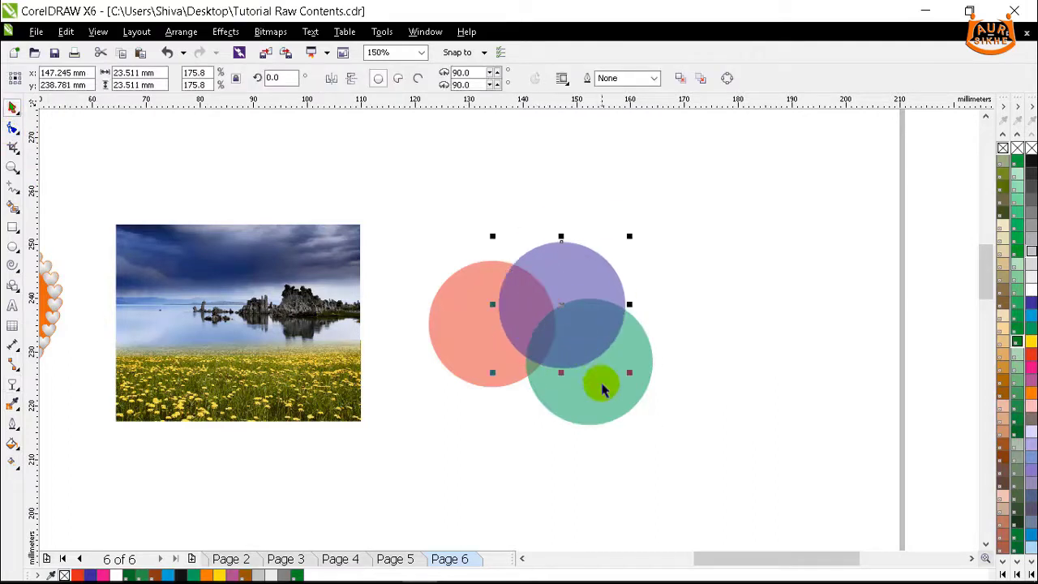
drag(607, 382, 589, 381)
drag(477, 320, 493, 320)
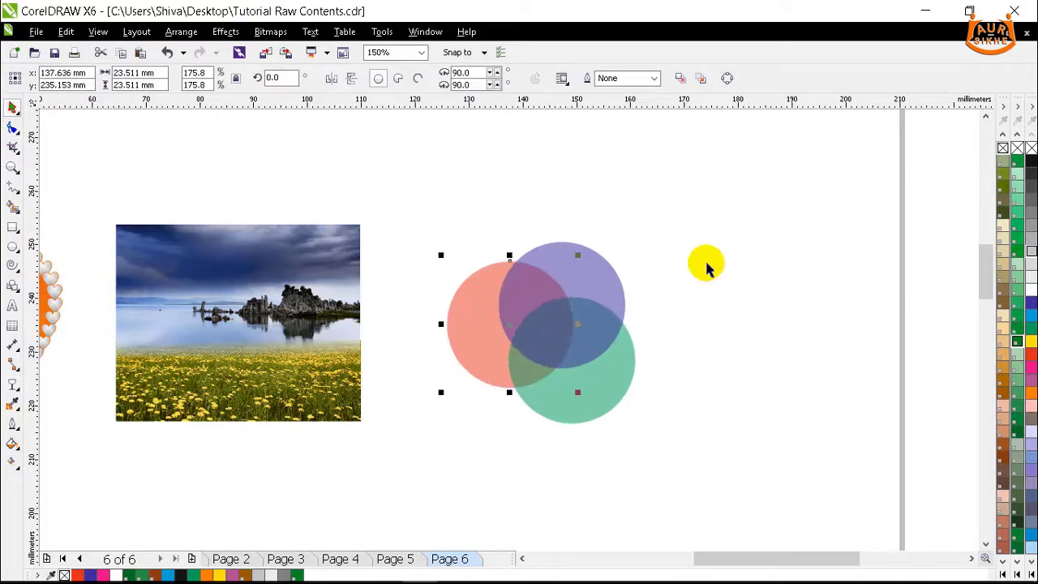
click(707, 267)
Select all three overlapping circles together, shift them slightly closer to the landscape photo and deselect them
scroll(625, 278, down, 2)
drag(649, 375, 531, 220)
drag(631, 357, 649, 364)
drag(600, 306, 592, 304)
click(653, 225)
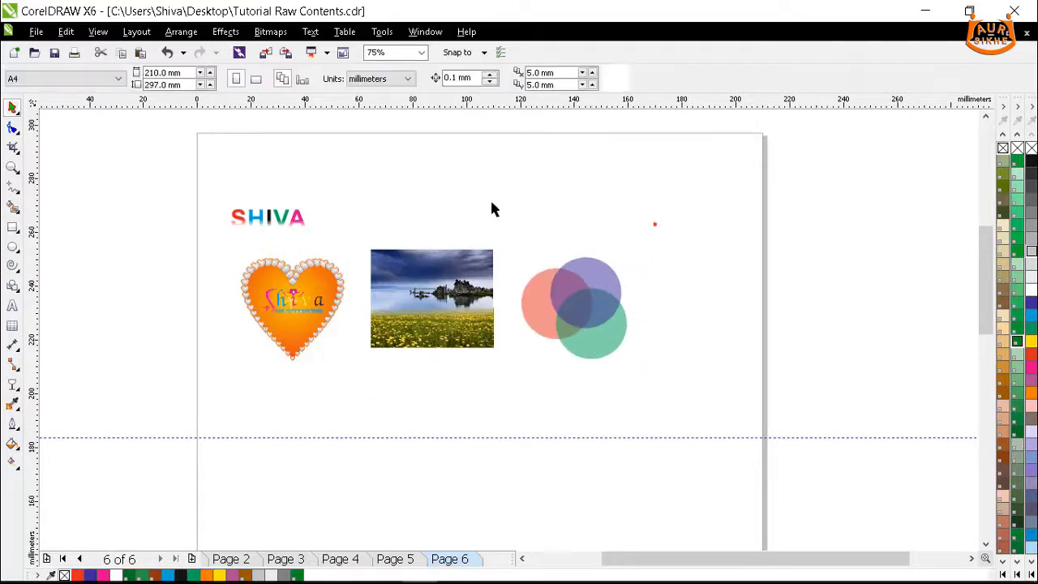
scroll(308, 273, up, 1)
scroll(501, 296, down, 2)
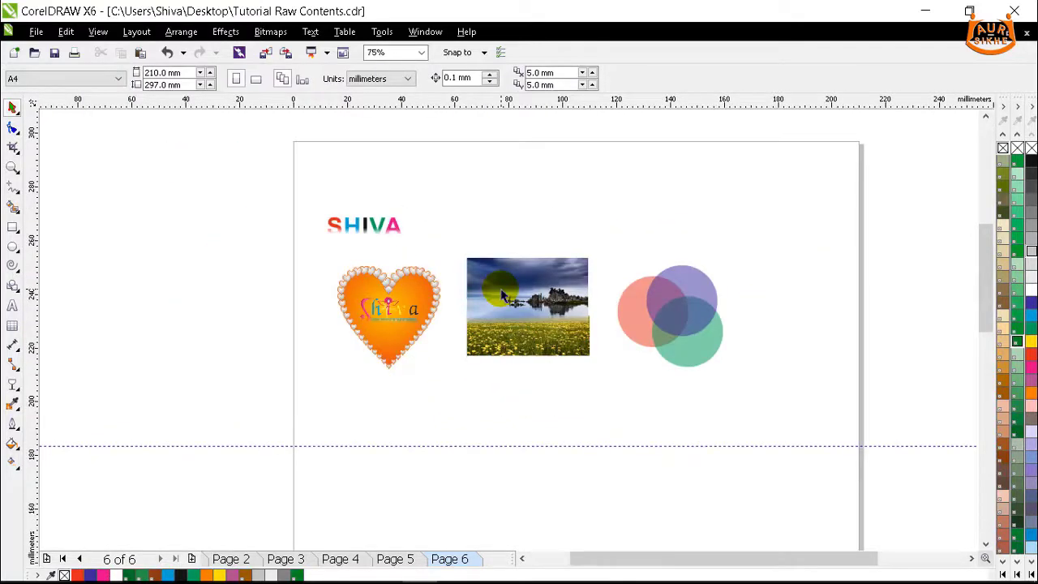